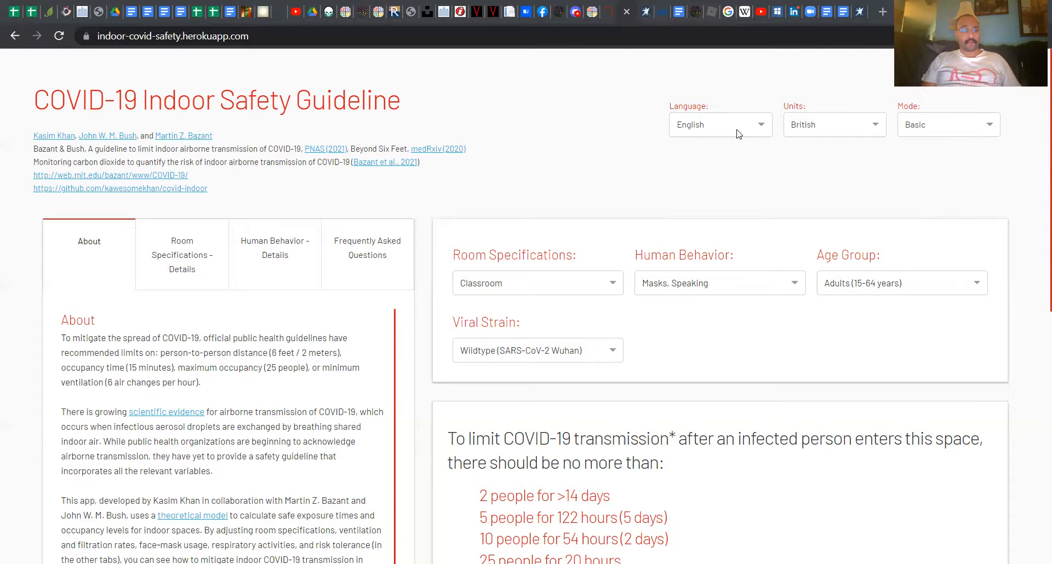
Step: Review the available language and unit options, keeping English and British
{"action": "left_click", "coordinate": [758, 126]}
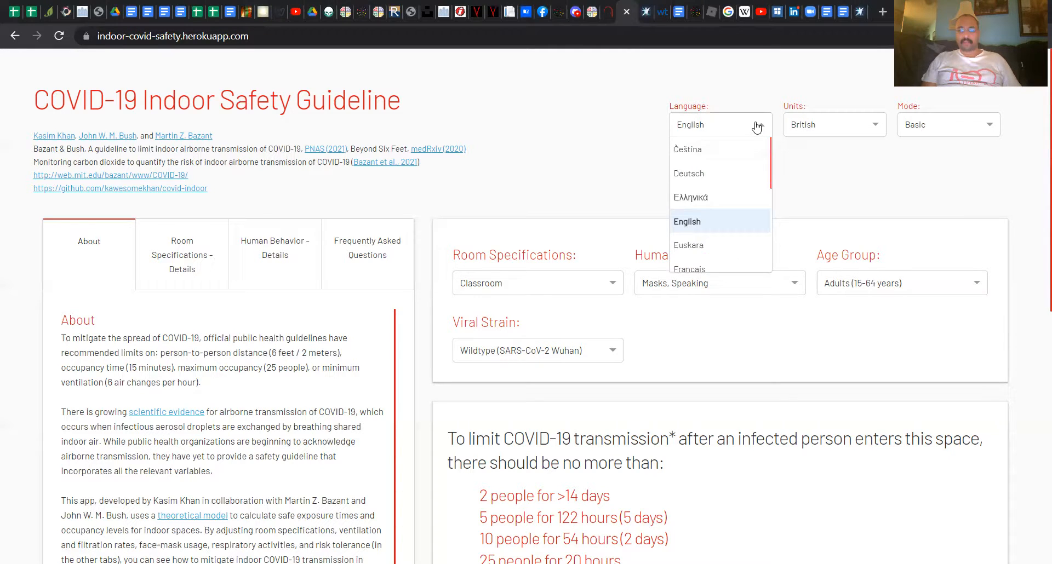
{"action": "left_click", "coordinate": [757, 126]}
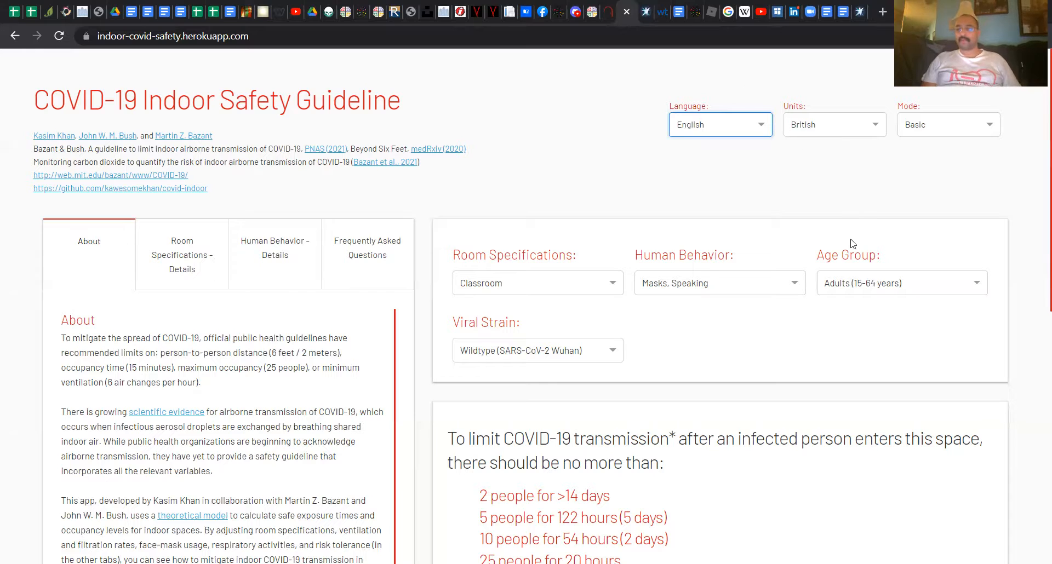
{"action": "left_click", "coordinate": [854, 204]}
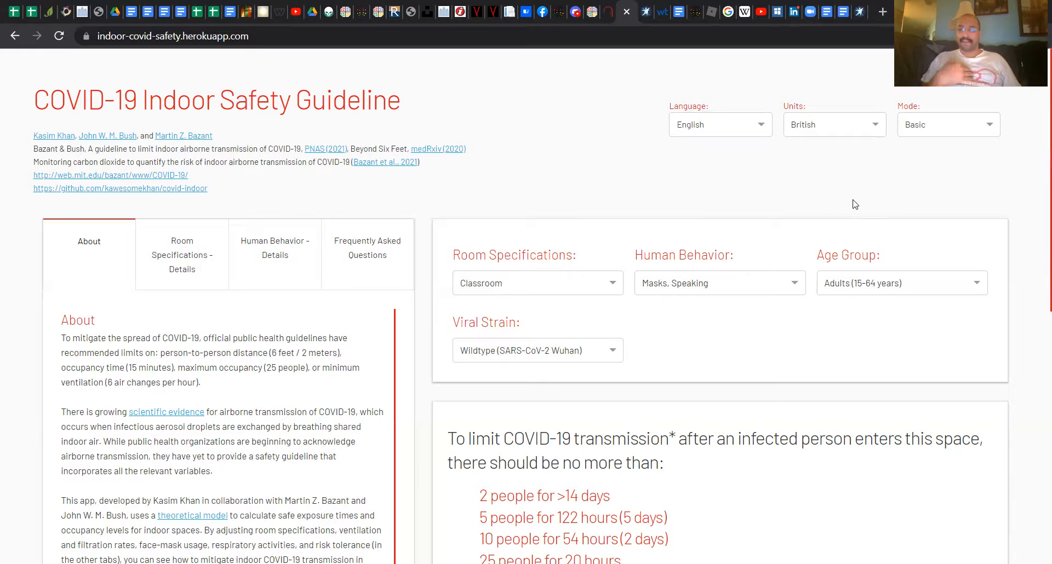
{"action": "left_click", "coordinate": [847, 130]}
{"action": "left_click", "coordinate": [847, 130]}
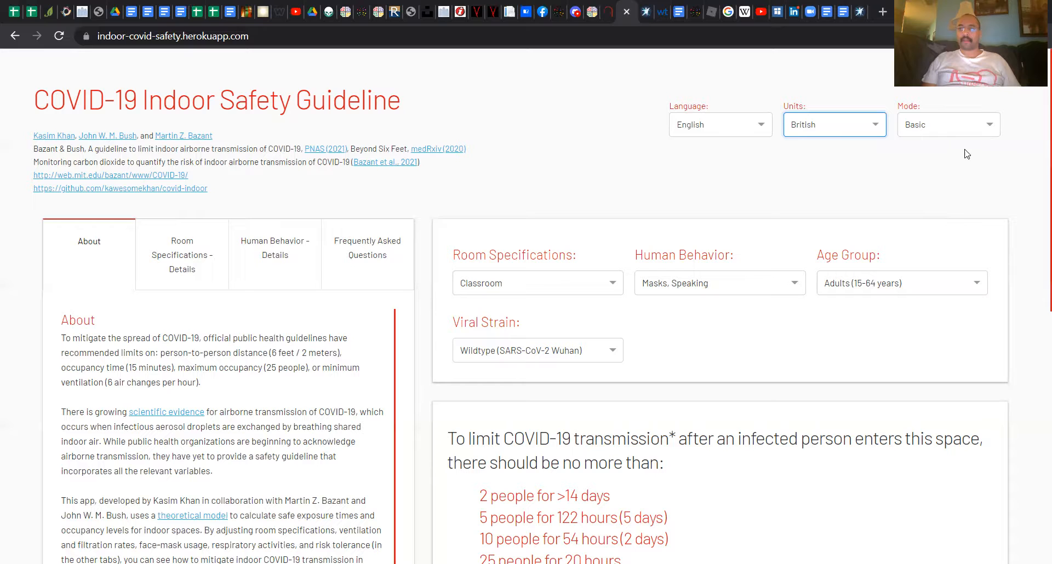
Step: Switch the calculator from Basic to Advanced mode
{"action": "left_click", "coordinate": [973, 131]}
{"action": "left_click", "coordinate": [955, 173]}
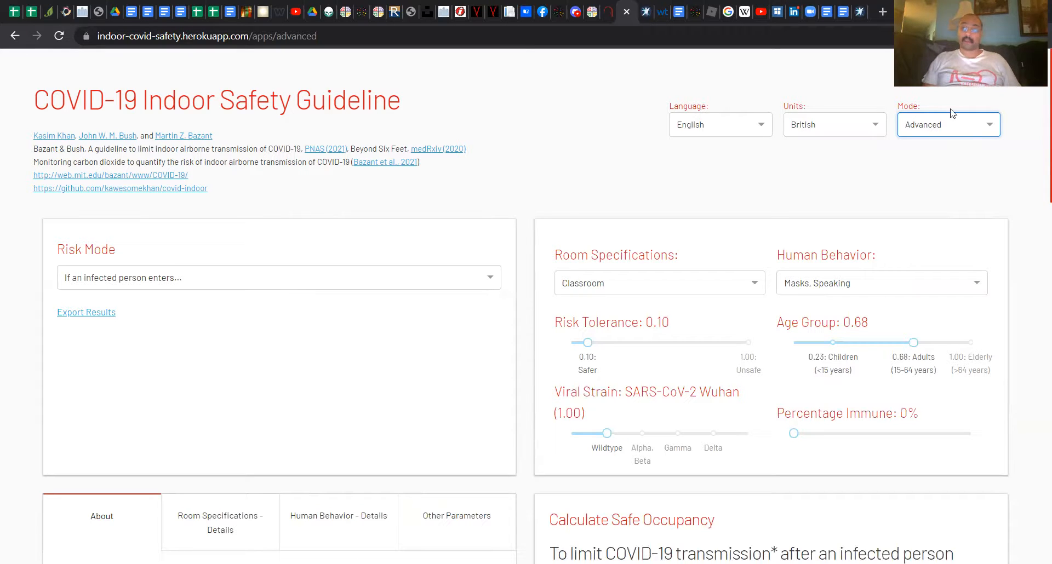
{"action": "left_click", "coordinate": [954, 127]}
{"action": "left_click", "coordinate": [921, 149]}
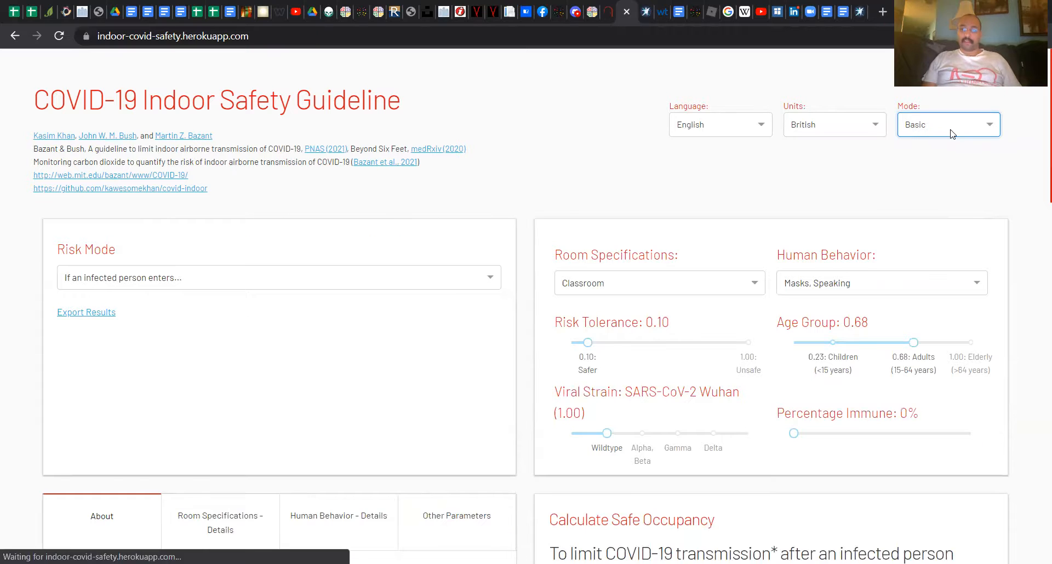
{"action": "left_click", "coordinate": [953, 133]}
{"action": "left_click", "coordinate": [942, 175]}
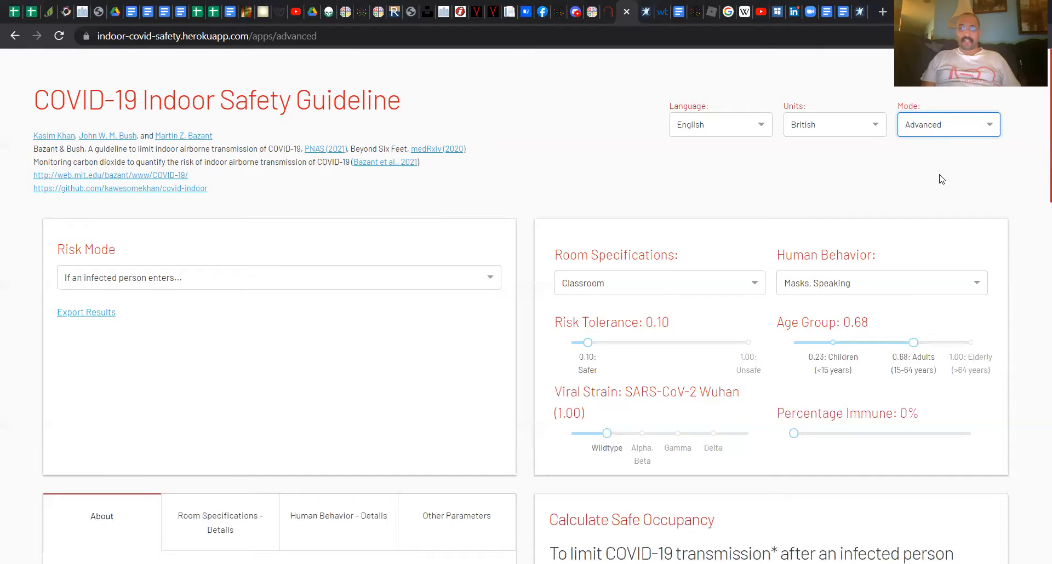
Step: Look over the Advanced mode page and open the detailed room specifications
{"action": "scroll", "coordinate": [1037, 116], "scroll_direction": "down", "scroll_amount": 2}
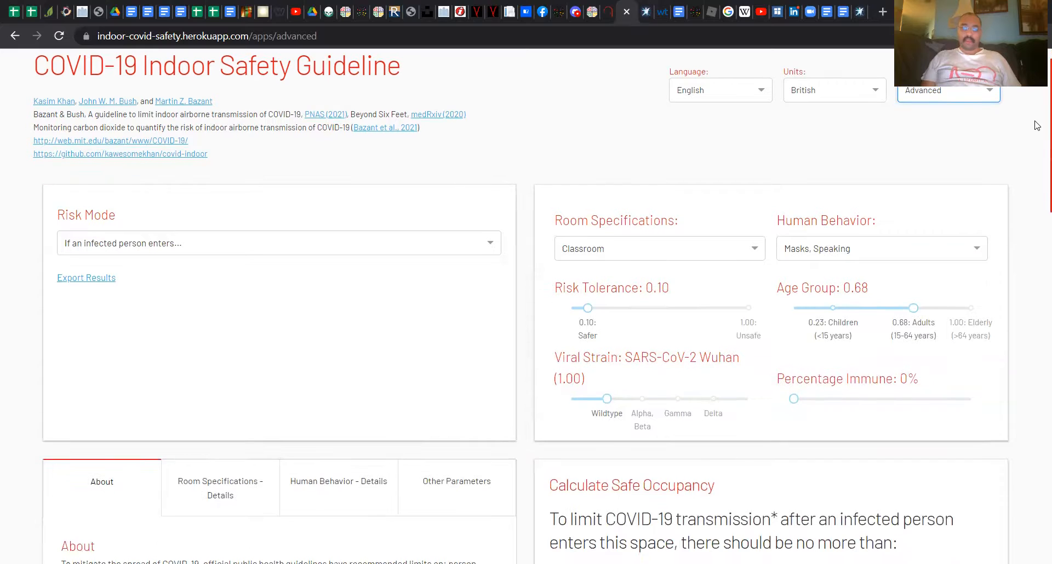
{"action": "scroll", "coordinate": [1037, 137], "scroll_direction": "down", "scroll_amount": 3}
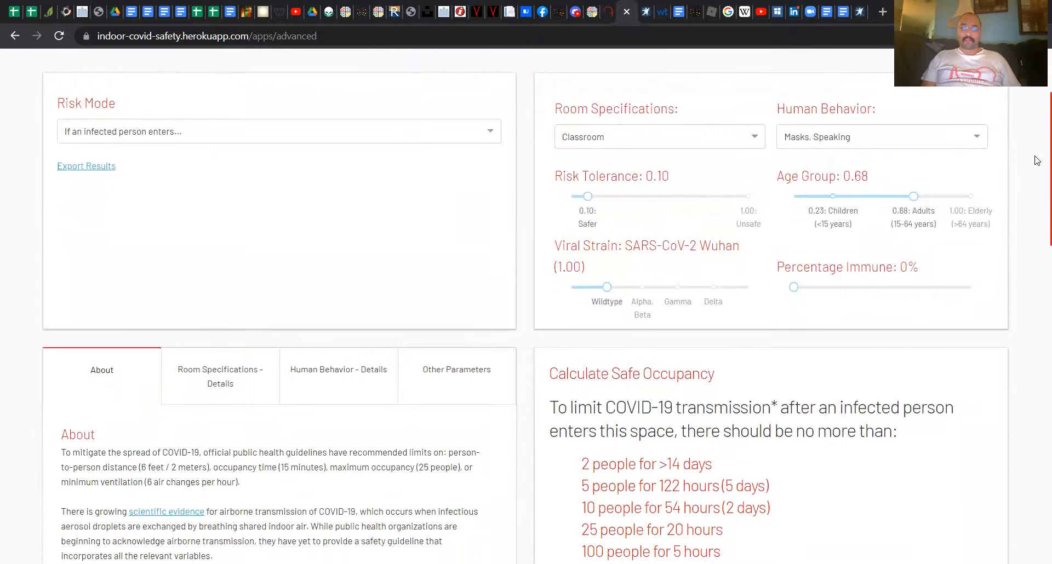
{"action": "scroll", "coordinate": [1037, 193], "scroll_direction": "down", "scroll_amount": 2}
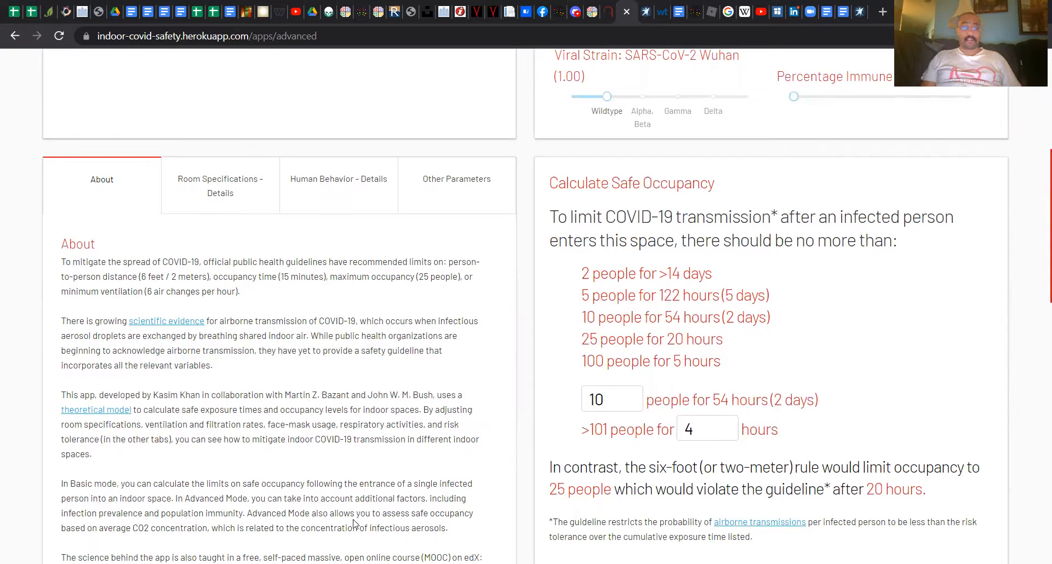
{"action": "scroll", "coordinate": [1037, 204], "scroll_direction": "up", "scroll_amount": 6}
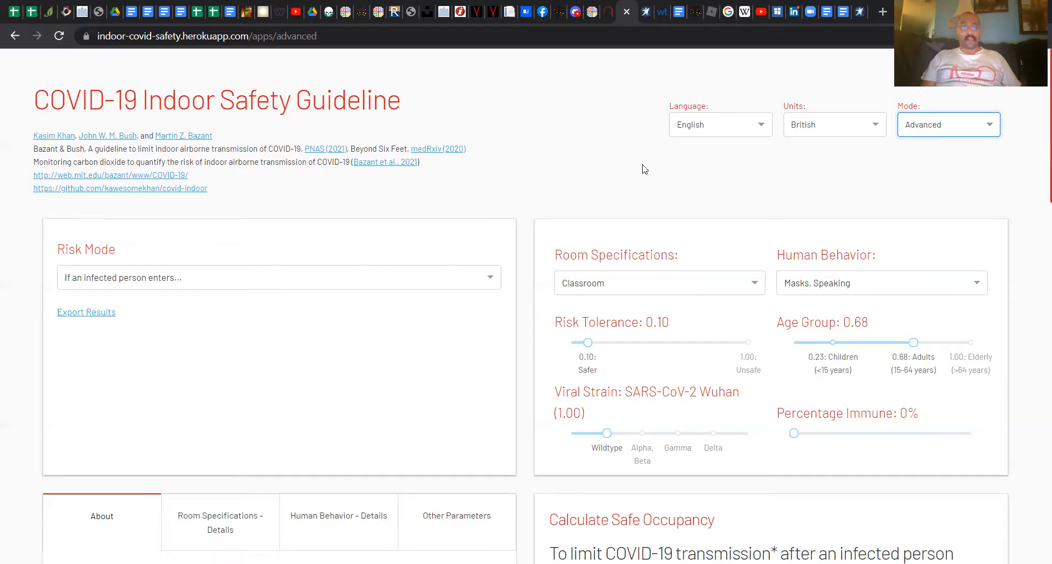
{"action": "scroll", "coordinate": [1037, 164], "scroll_direction": "down", "scroll_amount": 5}
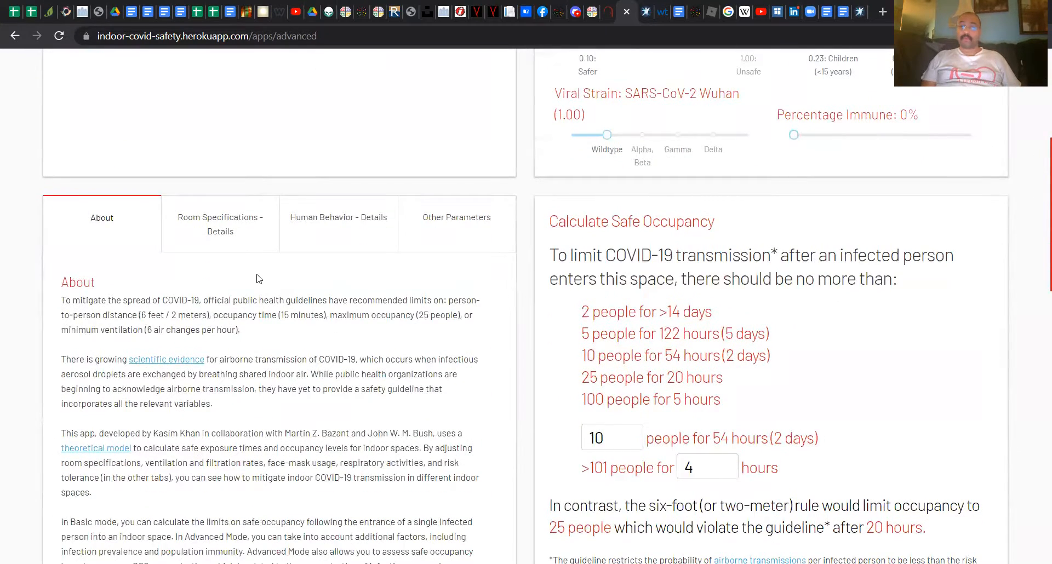
{"action": "left_click", "coordinate": [216, 230]}
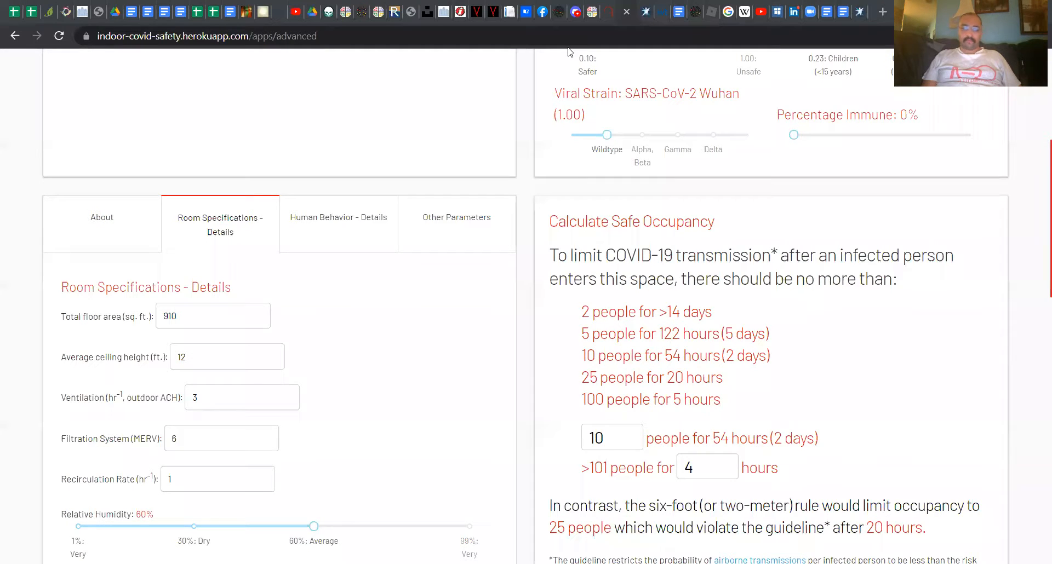
Step: Switch to the Word document and review the Sanctuary parameters, highlighting the No Recirculation line
{"action": "key", "text": "alt+Tab"}
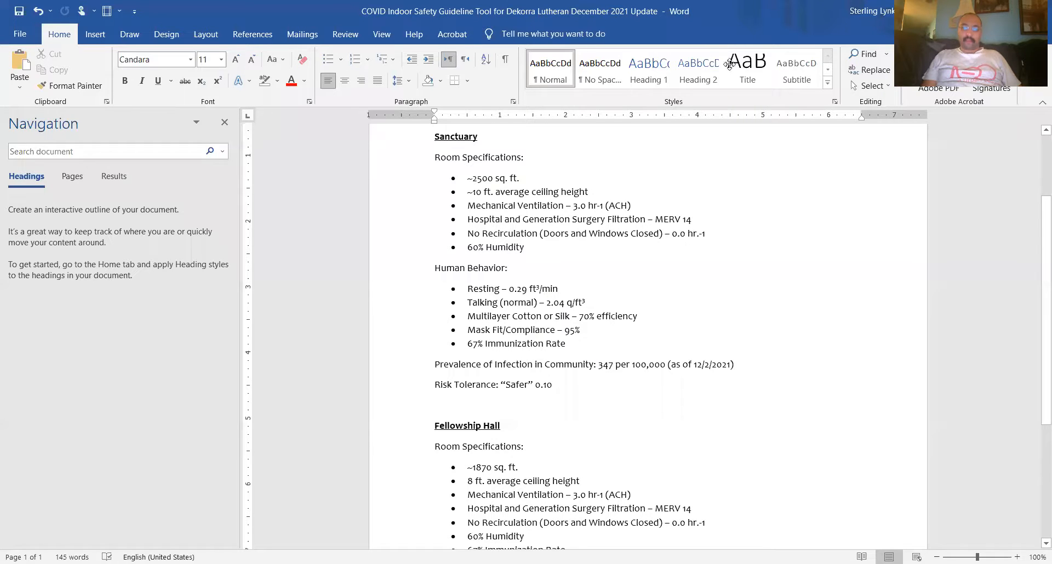
{"action": "scroll", "coordinate": [1035, 277], "scroll_direction": "down", "scroll_amount": 3}
{"action": "scroll", "coordinate": [1036, 277], "scroll_direction": "up", "scroll_amount": 5}
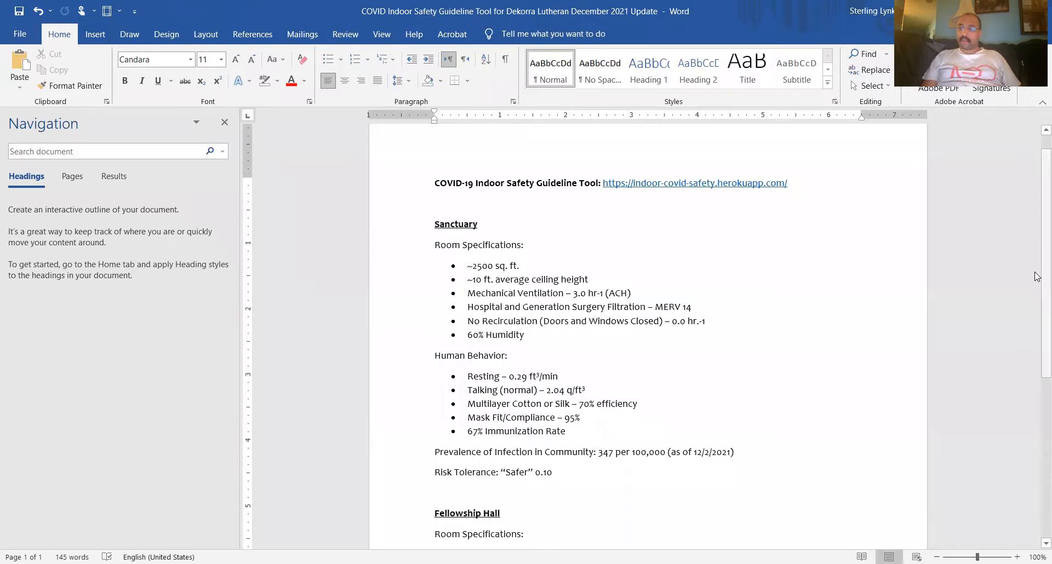
{"action": "scroll", "coordinate": [1037, 277], "scroll_direction": "down", "scroll_amount": 9}
{"action": "scroll", "coordinate": [1037, 219], "scroll_direction": "up", "scroll_amount": 10}
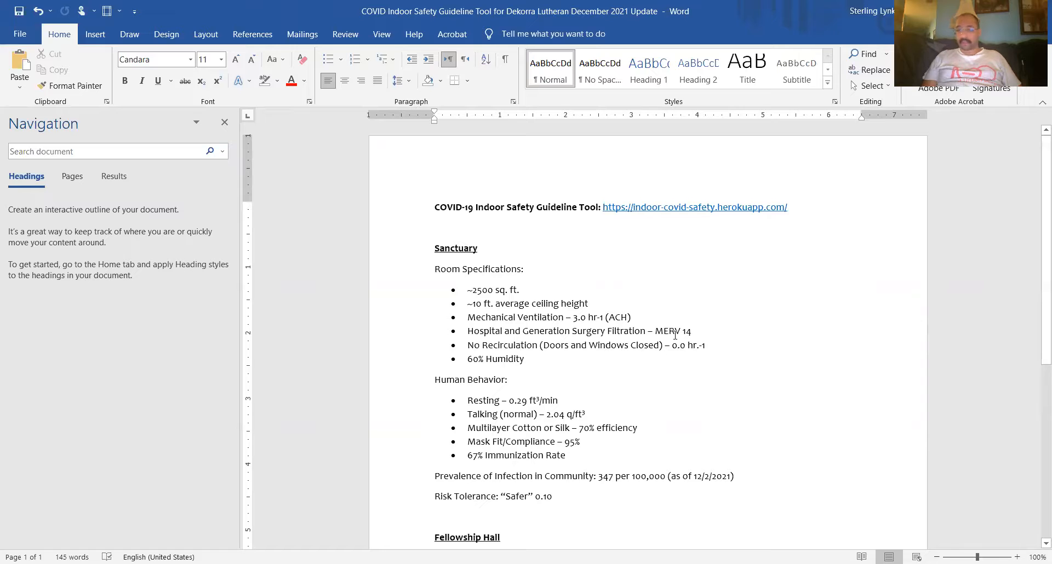
{"action": "left_click_drag", "start_coordinate": [467, 345], "coordinate": [715, 343]}
{"action": "left_click", "coordinate": [510, 345]}
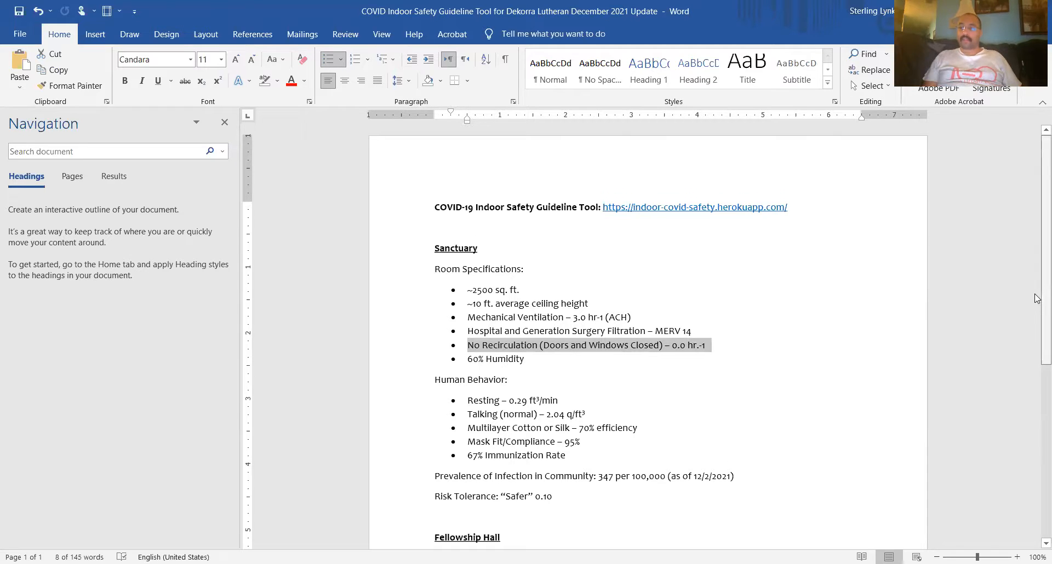
{"action": "scroll", "coordinate": [1036, 311], "scroll_direction": "down", "scroll_amount": 1}
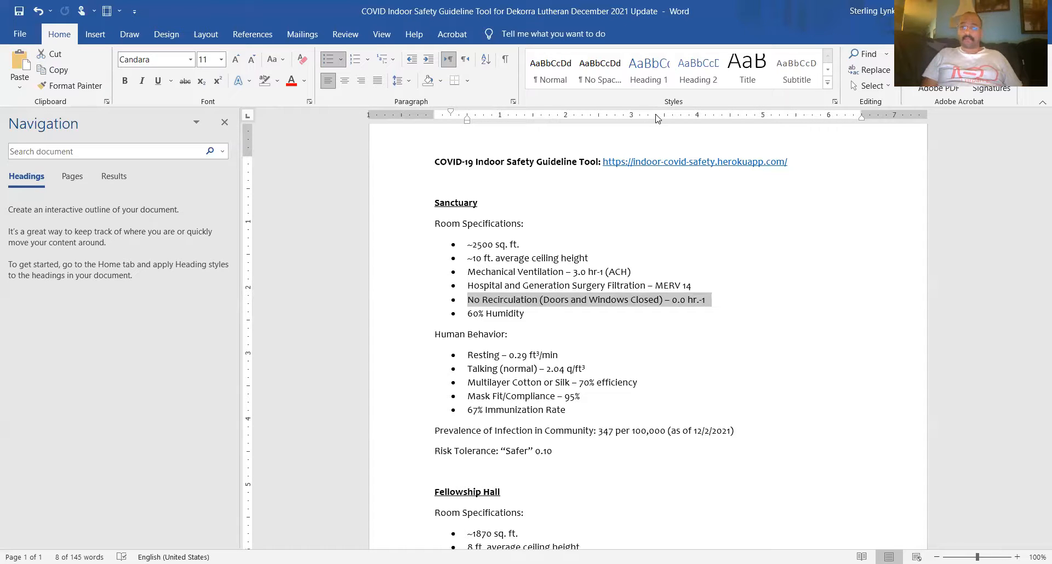
Step: Return to the browser calculator and set the total floor area to 2500 sq. ft. and the average ceiling height to 10 ft
{"action": "key", "text": "alt+Tab"}
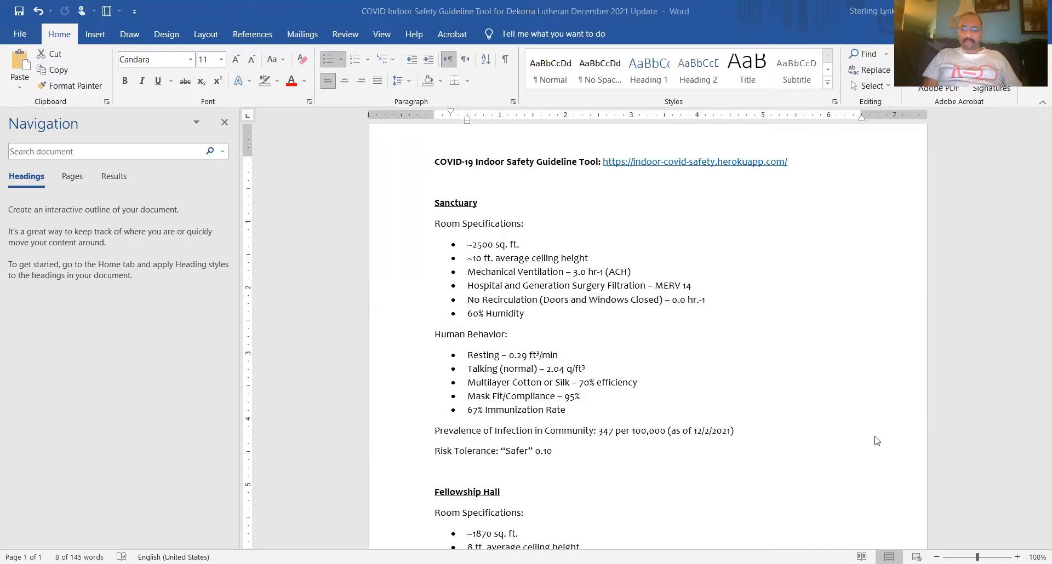
{"action": "key", "text": "alt+Tab"}
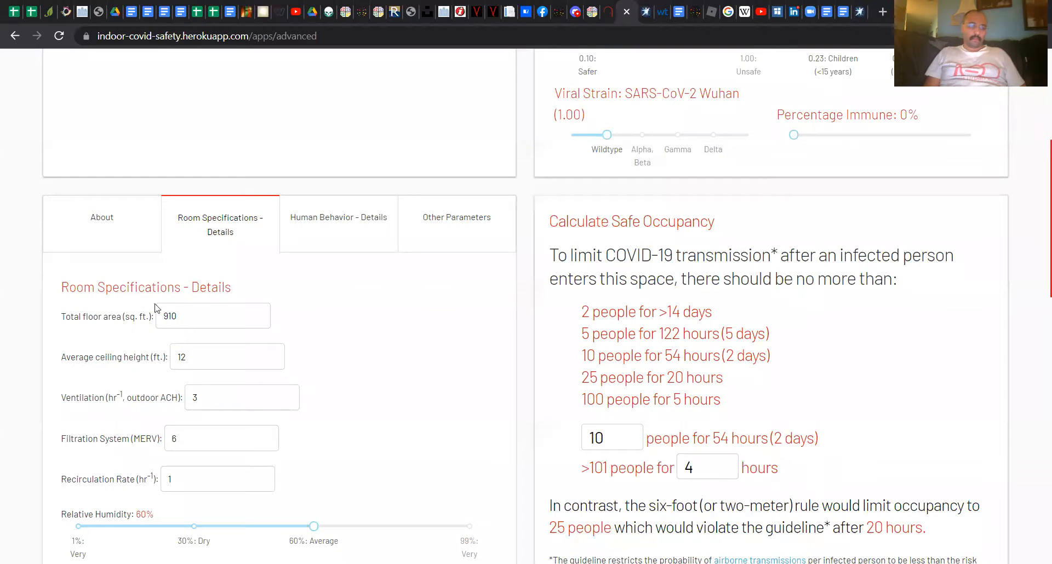
{"action": "left_click", "coordinate": [229, 314]}
{"action": "key", "text": "ctrl+a"}
{"action": "type", "text": "2500"}
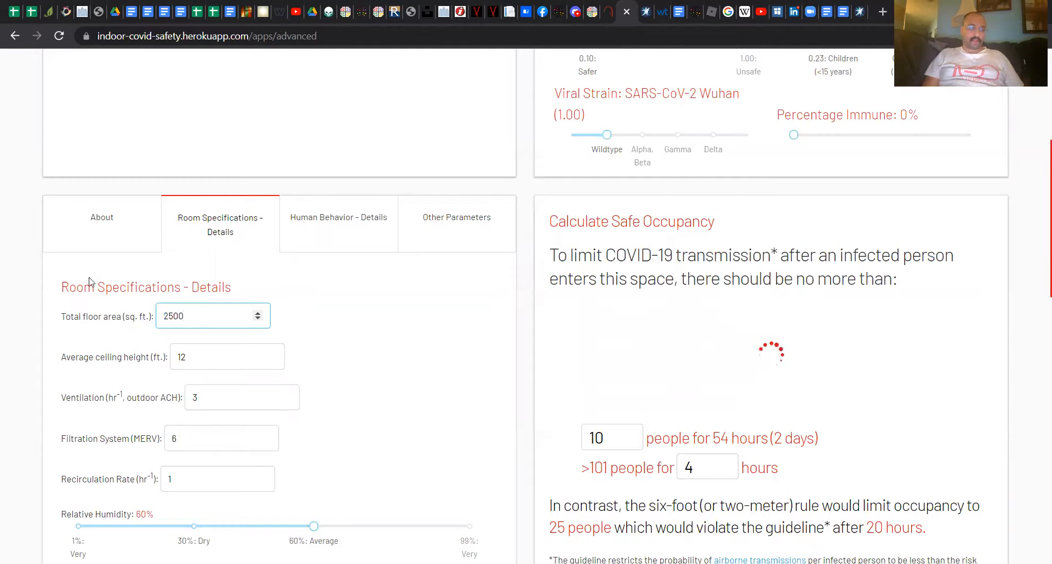
{"action": "left_click", "coordinate": [194, 359]}
{"action": "key", "text": "BackSpace"}
{"action": "type", "text": "0"}
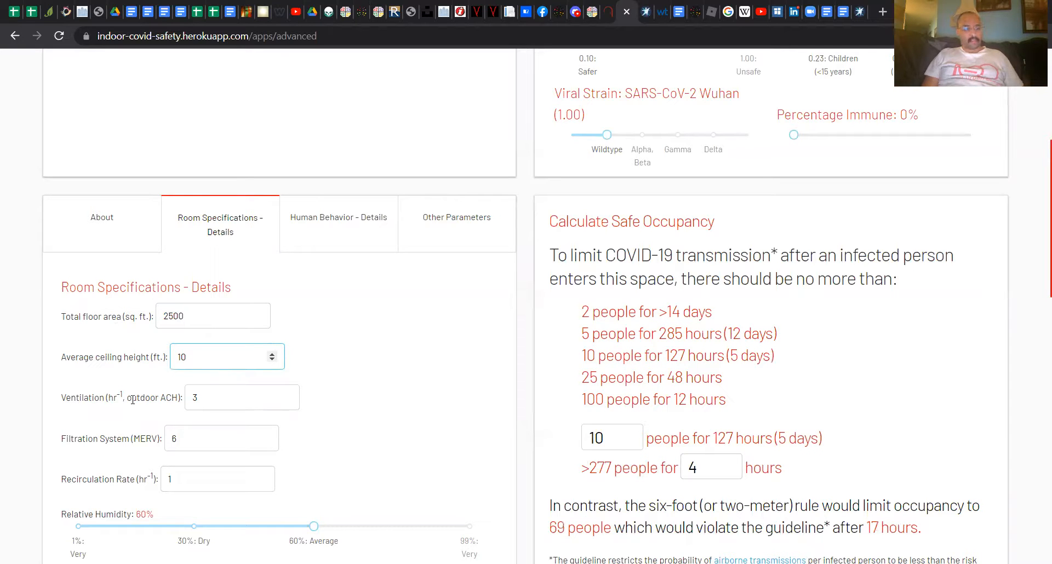
Step: Set the filtration system to MERV 14 and the recirculation rate to 0
{"action": "double_click", "coordinate": [207, 436]}
{"action": "type", "text": "14"}
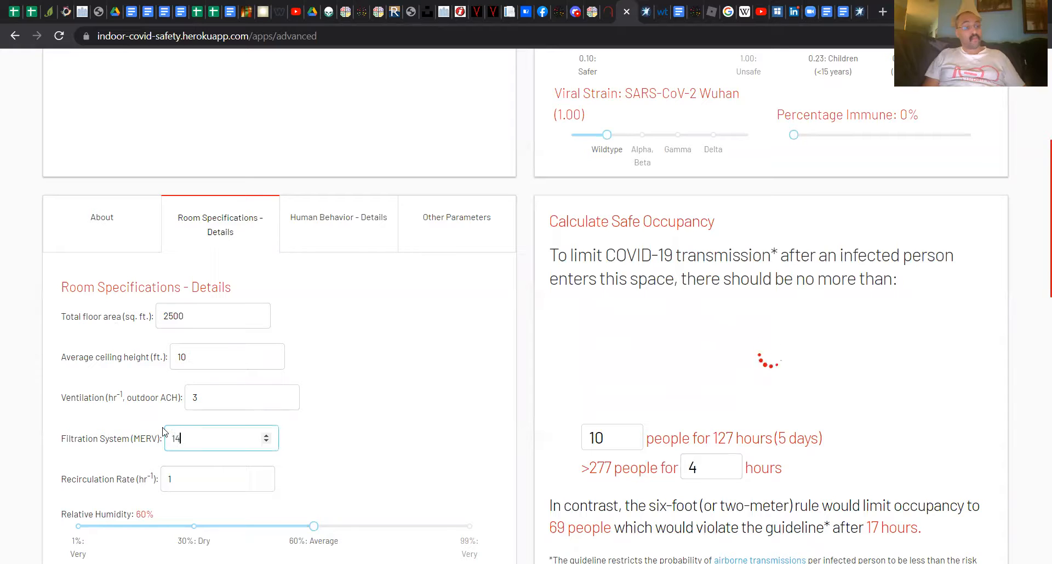
{"action": "left_click", "coordinate": [207, 478]}
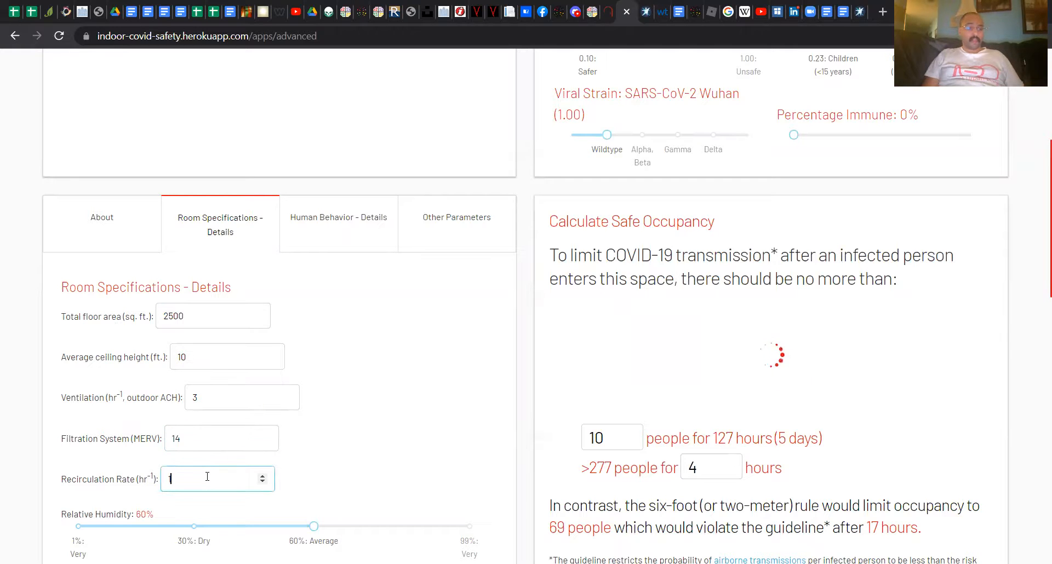
{"action": "key", "text": "BackSpace"}
{"action": "type", "text": "0"}
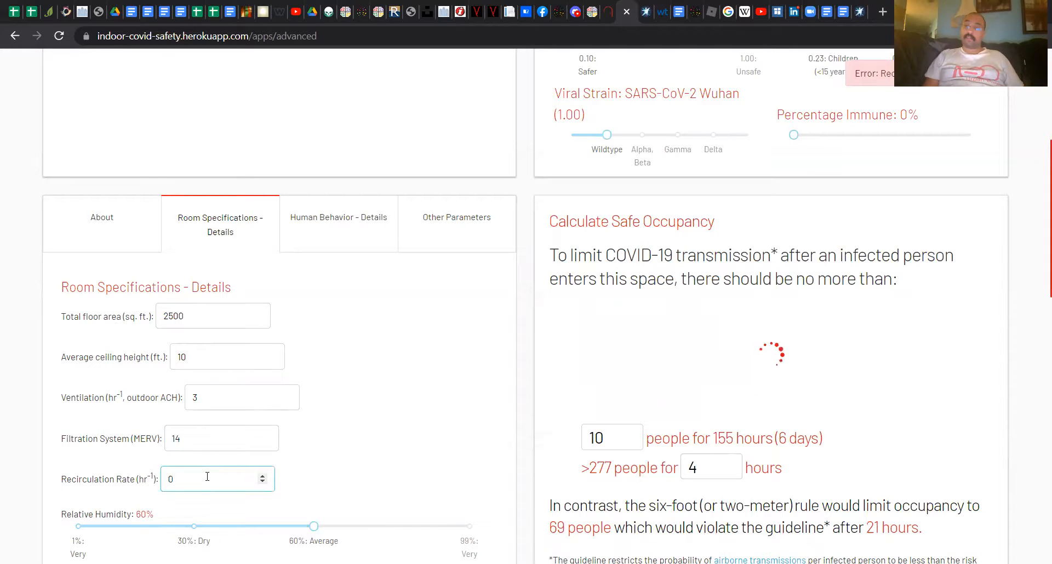
{"action": "left_click", "coordinate": [410, 467]}
Step: Examine the relative humidity setting and the safe occupancy results for the entered room specifications
{"action": "scroll", "coordinate": [1037, 252], "scroll_direction": "down", "scroll_amount": 1}
{"action": "scroll", "coordinate": [1036, 263], "scroll_direction": "down", "scroll_amount": 2}
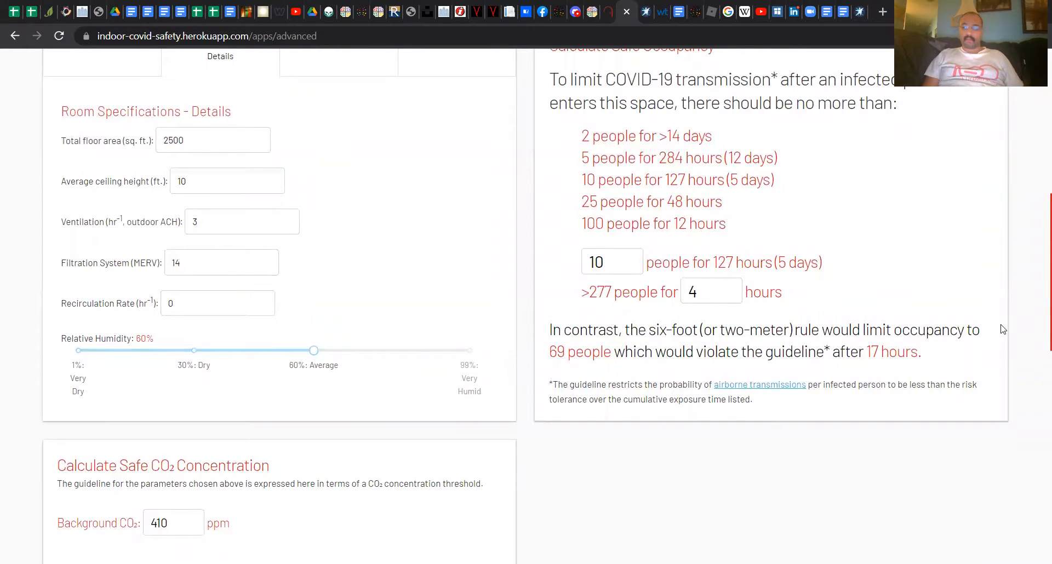
{"action": "left_click_drag", "start_coordinate": [1038, 308], "coordinate": [1038, 328]}
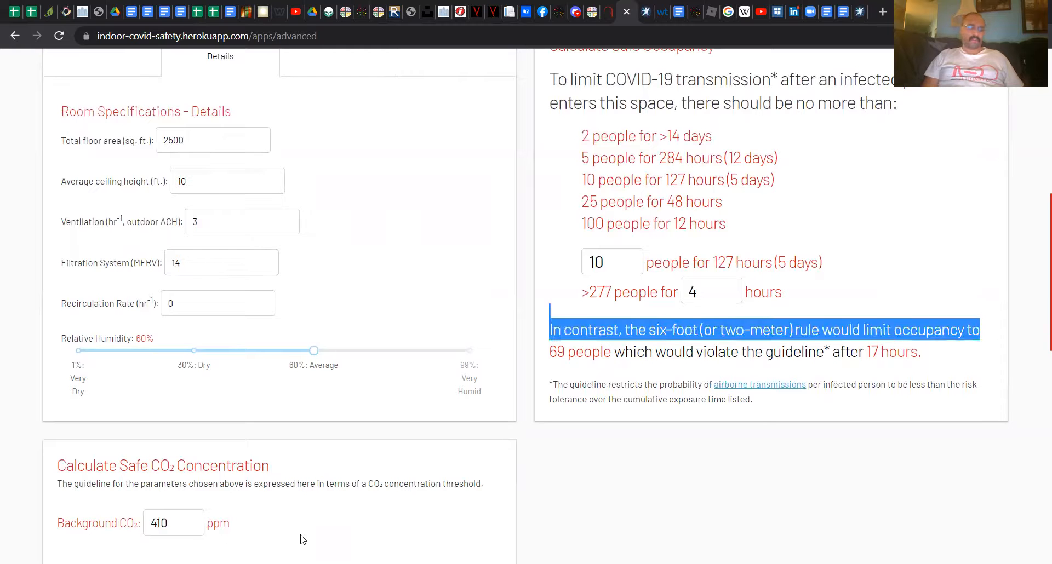
{"action": "left_click", "coordinate": [1023, 226]}
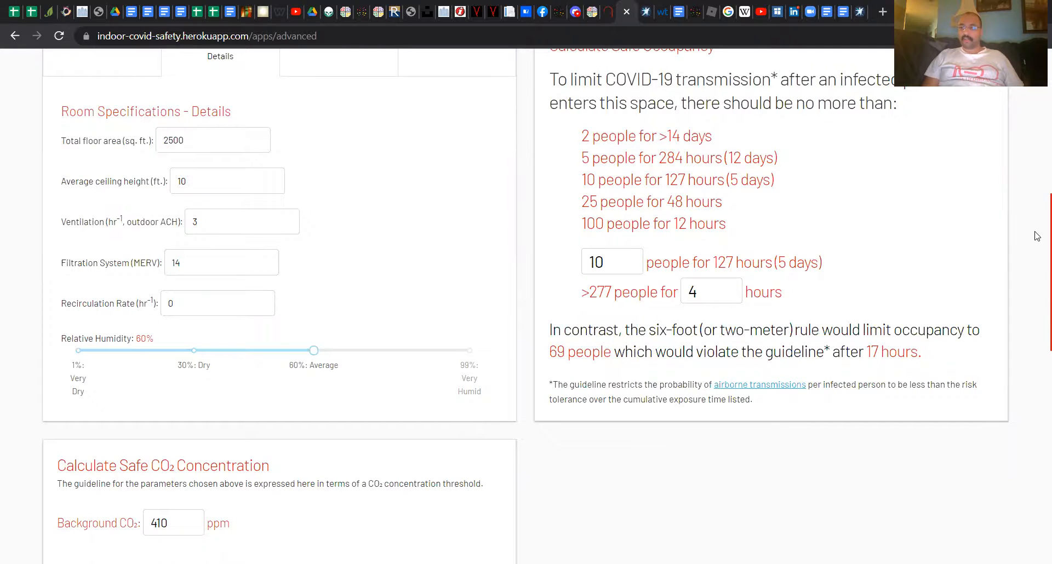
{"action": "scroll", "coordinate": [1038, 236], "scroll_direction": "up", "scroll_amount": 9}
{"action": "scroll", "coordinate": [1037, 110], "scroll_direction": "down", "scroll_amount": 4}
{"action": "scroll", "coordinate": [1037, 158], "scroll_direction": "down", "scroll_amount": 1}
Step: Open the human behavior details and review the breathing rate options, keeping Resting
{"action": "left_click", "coordinate": [367, 241]}
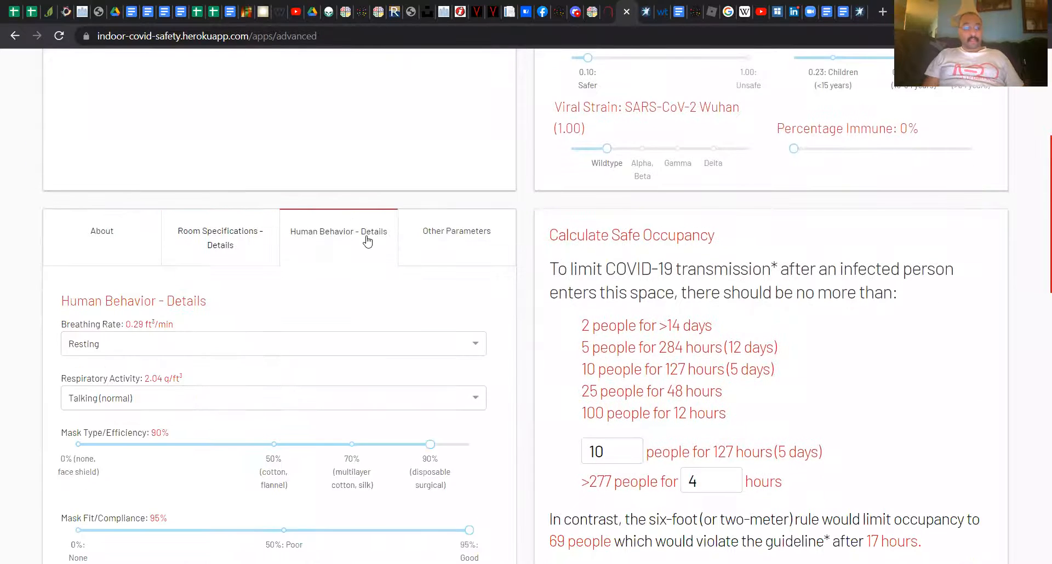
{"action": "left_click", "coordinate": [249, 350]}
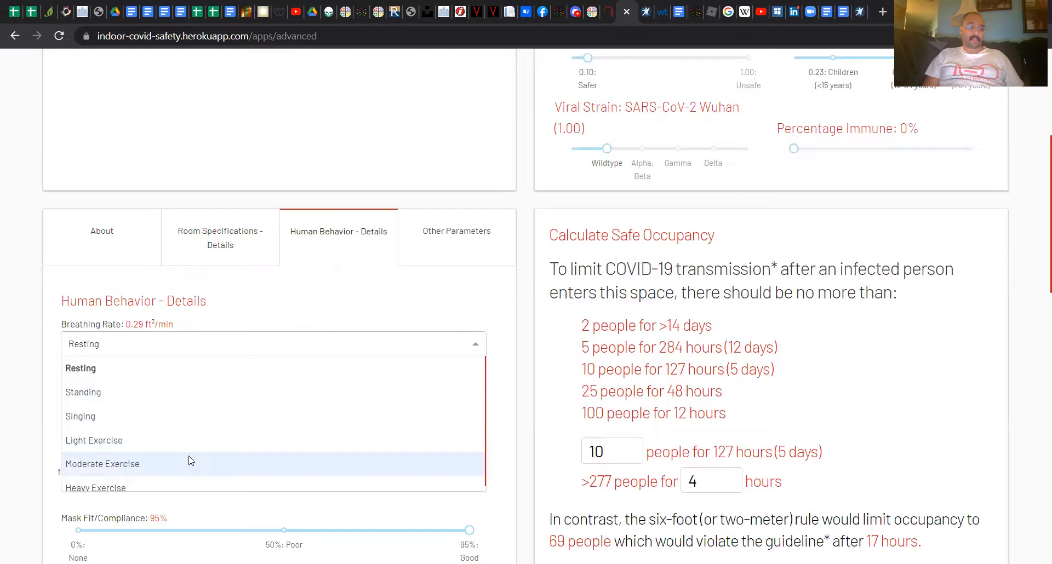
{"action": "left_click", "coordinate": [315, 304]}
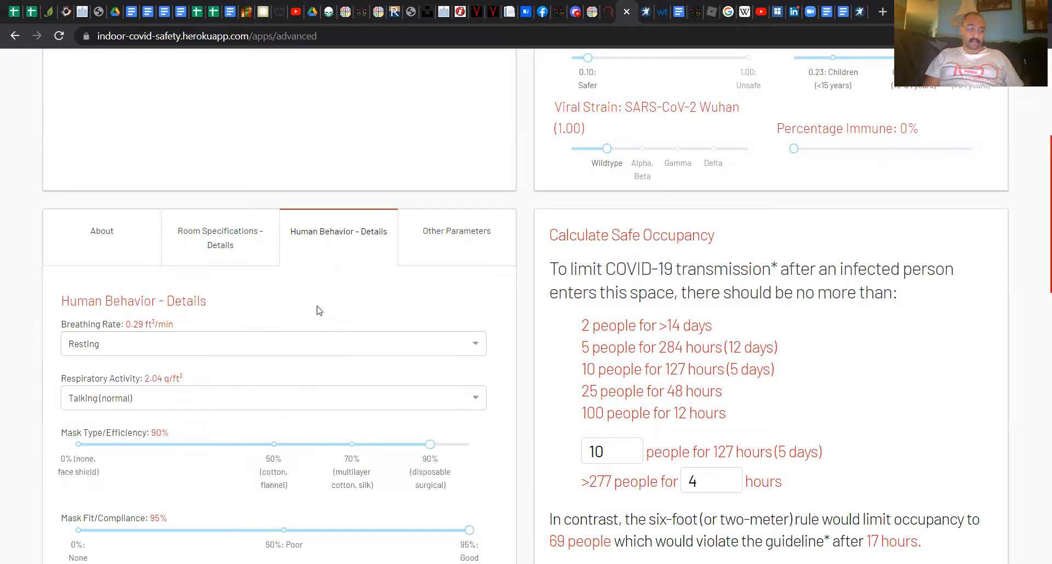
{"action": "left_click", "coordinate": [256, 347]}
{"action": "scroll", "coordinate": [484, 401], "scroll_direction": "down", "scroll_amount": 1}
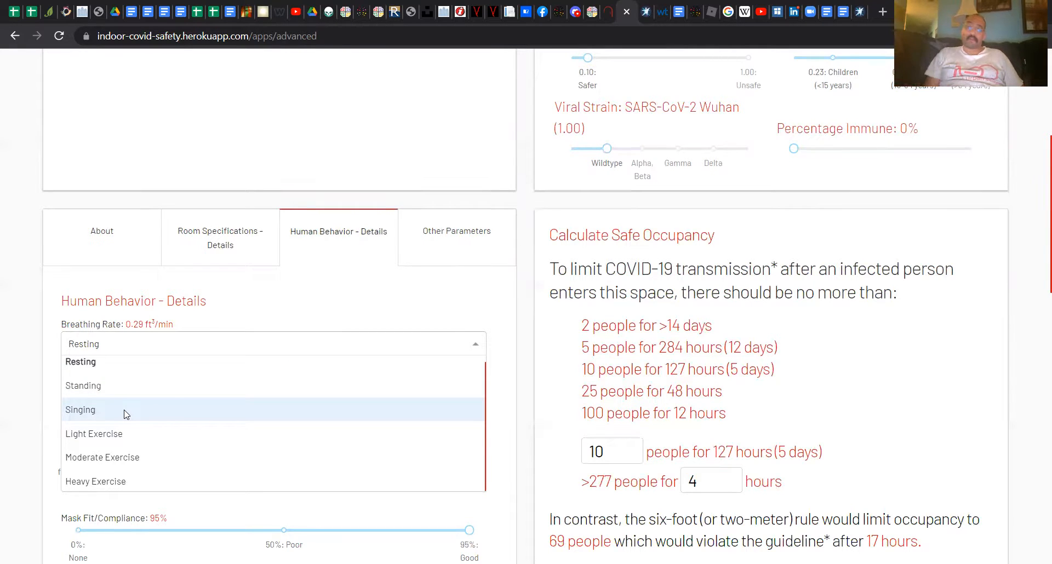
{"action": "left_click", "coordinate": [291, 316]}
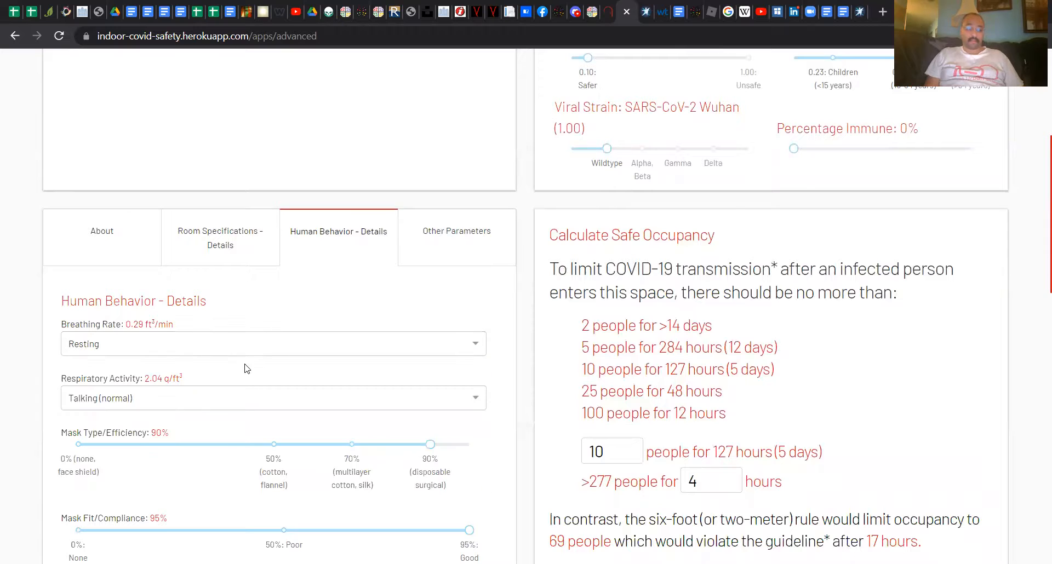
Step: Set the respiratory activity to Talking (whisper) and the mask type/efficiency to 70% (multilayer cotton, silk)
{"action": "left_click", "coordinate": [198, 399]}
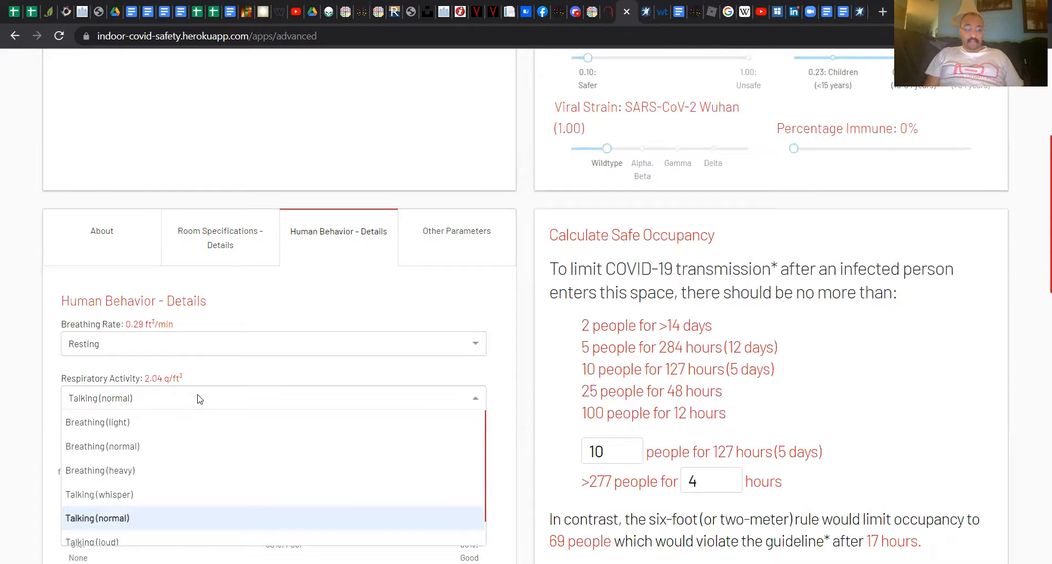
{"action": "scroll", "coordinate": [487, 509], "scroll_direction": "down", "scroll_amount": 1}
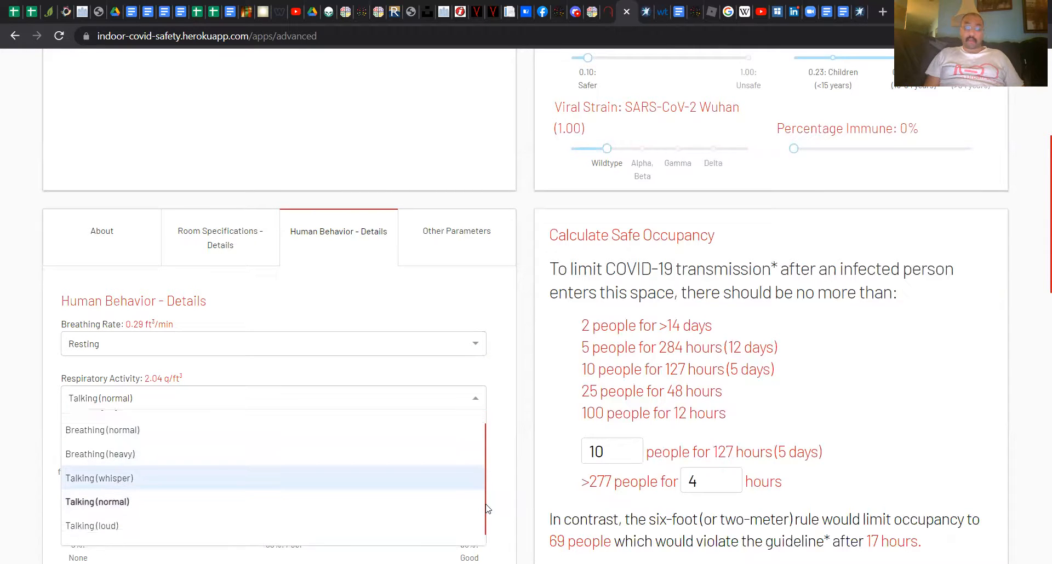
{"action": "left_click_drag", "start_coordinate": [487, 508], "coordinate": [487, 518]}
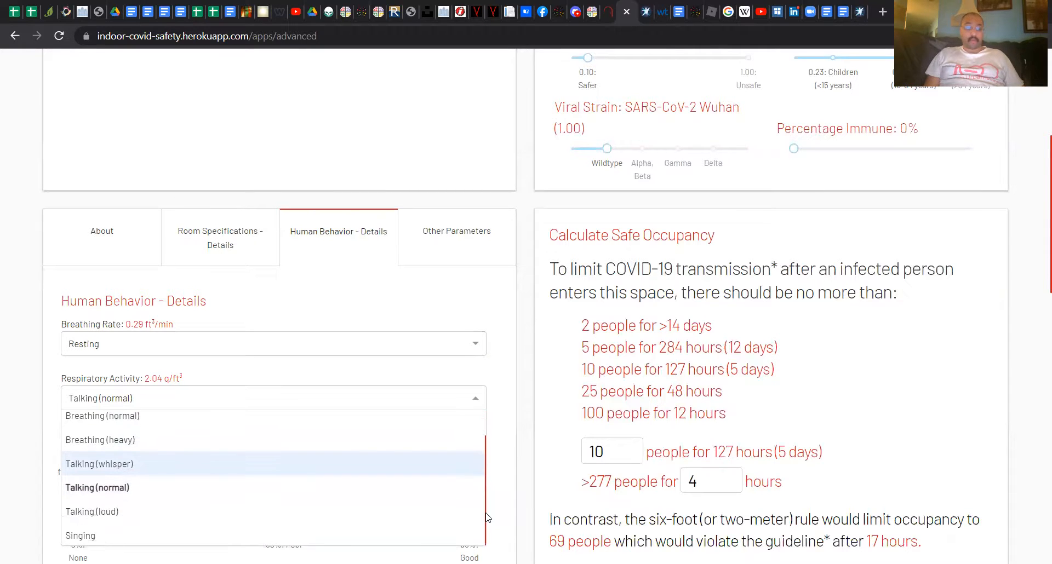
{"action": "left_click", "coordinate": [141, 458]}
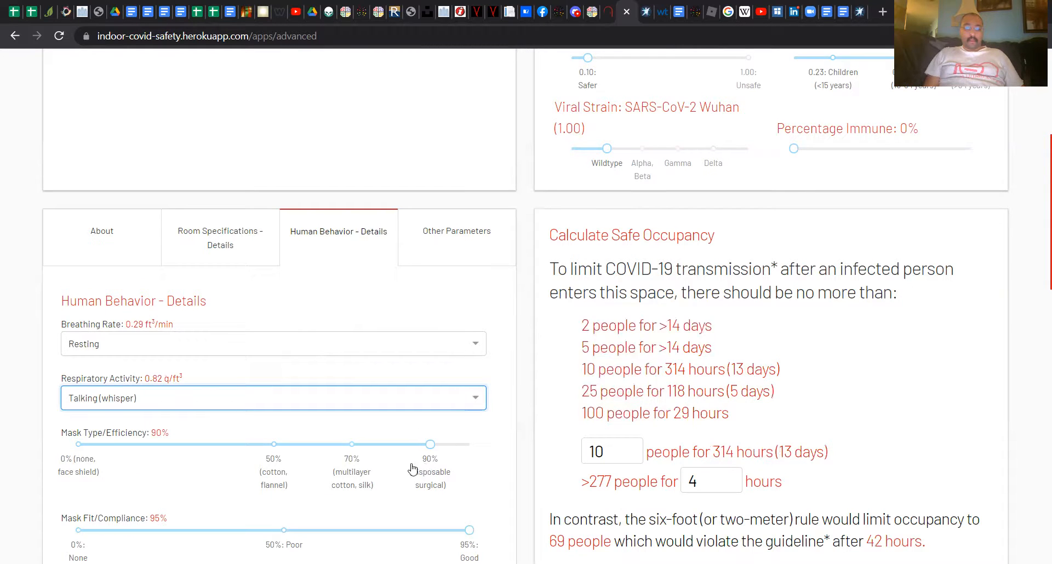
{"action": "left_click", "coordinate": [353, 445]}
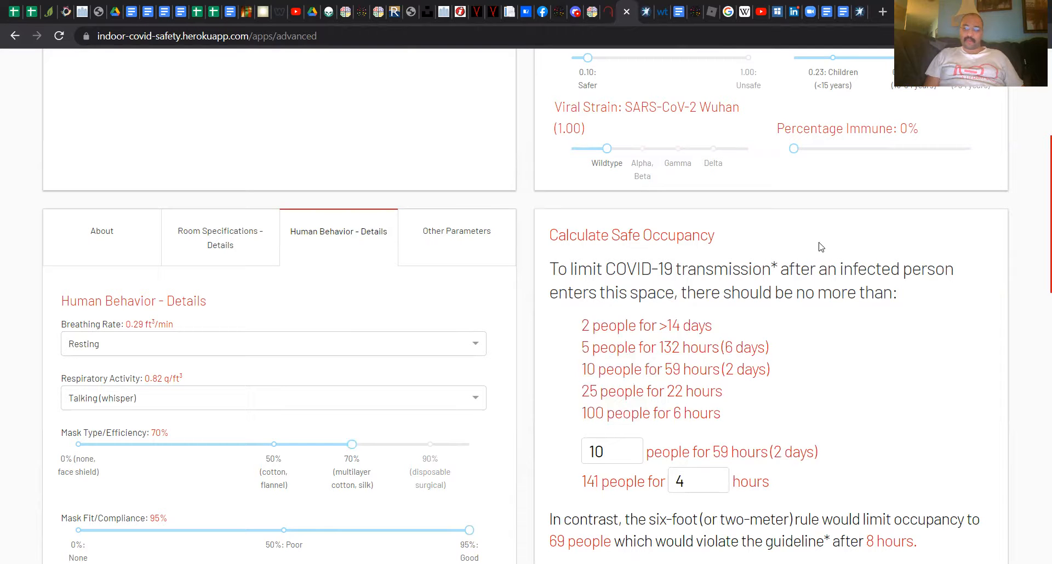
Step: Try the risk mode Given the prevalence of infection with 347 per 100,000, and return to If an infected person enters
{"action": "scroll", "coordinate": [1037, 170], "scroll_direction": "down", "scroll_amount": 4}
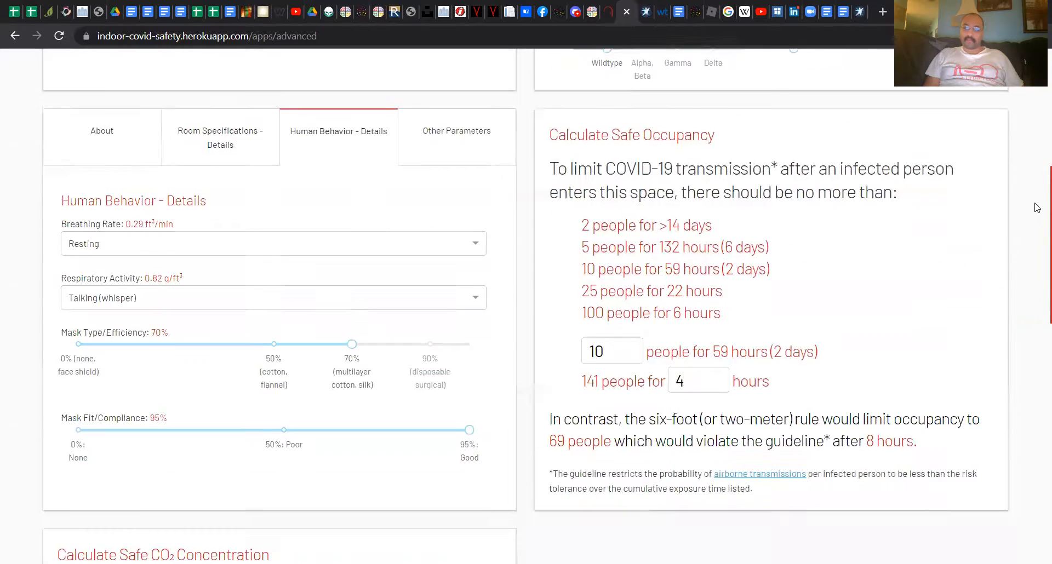
{"action": "scroll", "coordinate": [1037, 142], "scroll_direction": "up", "scroll_amount": 5}
{"action": "scroll", "coordinate": [1037, 137], "scroll_direction": "up", "scroll_amount": 4}
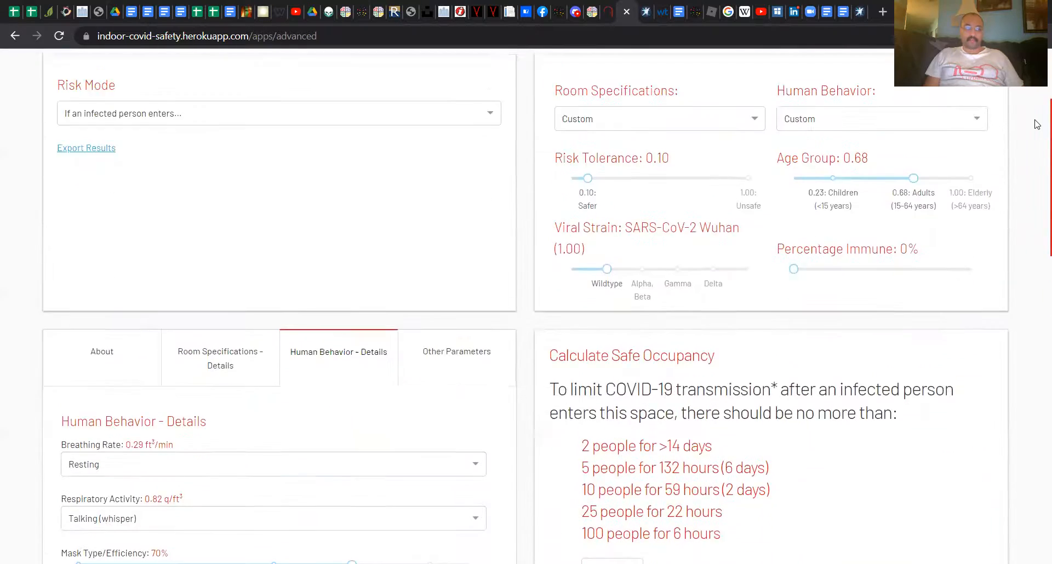
{"action": "scroll", "coordinate": [1031, 154], "scroll_direction": "down", "scroll_amount": 7}
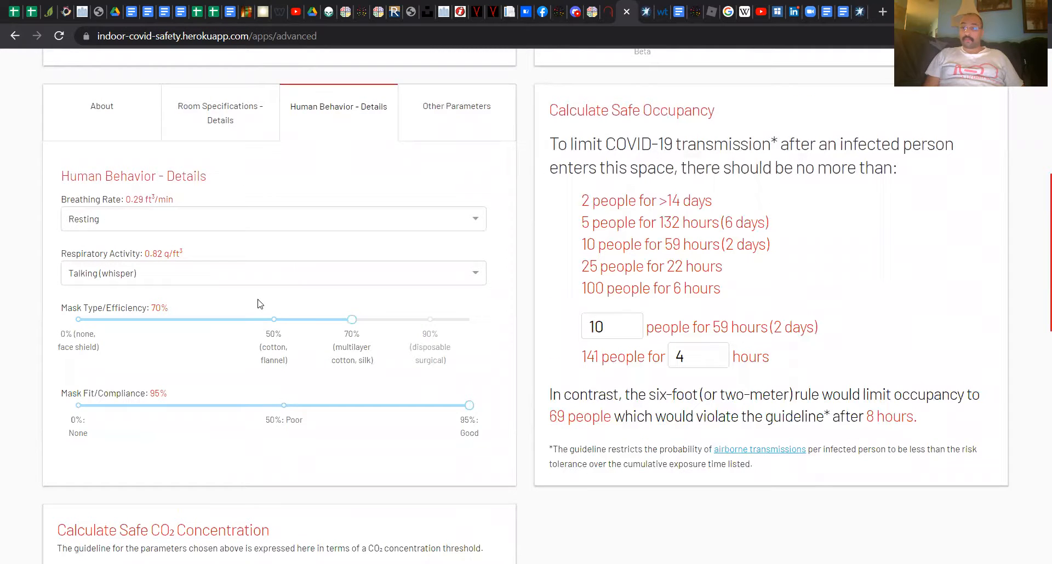
{"action": "scroll", "coordinate": [1037, 215], "scroll_direction": "up", "scroll_amount": 7}
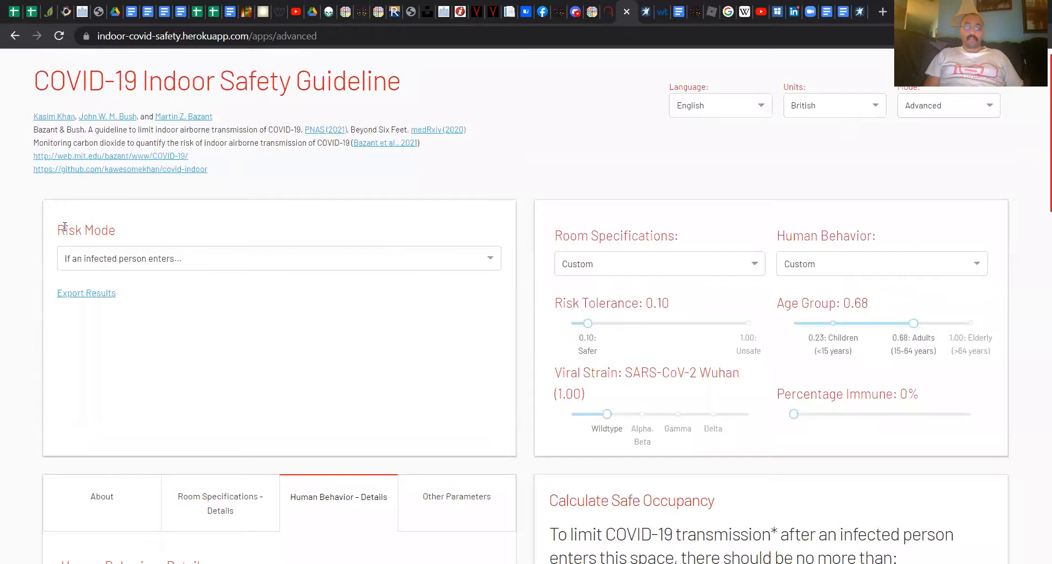
{"action": "left_click", "coordinate": [100, 268]}
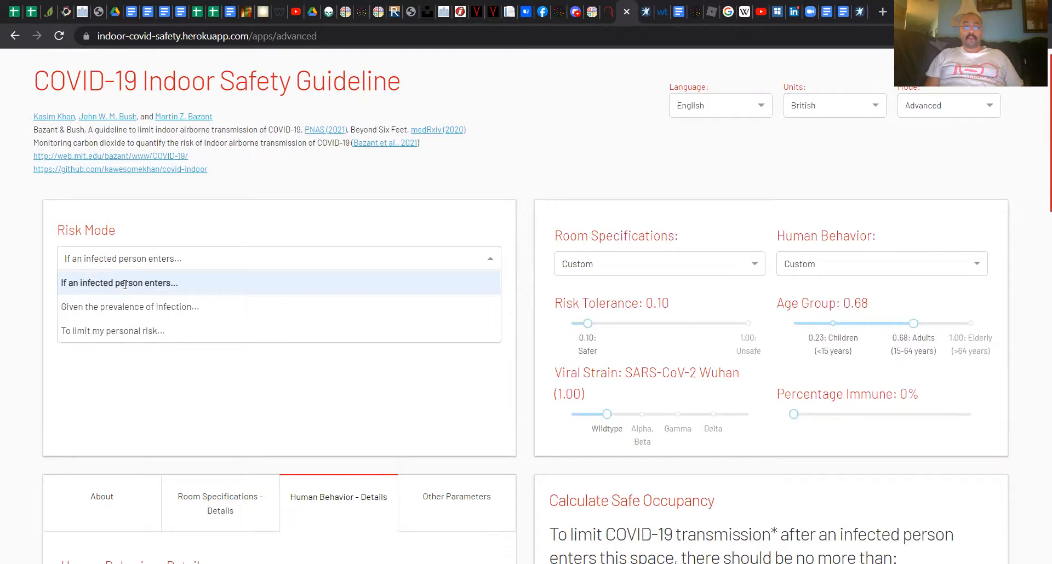
{"action": "left_click", "coordinate": [124, 303]}
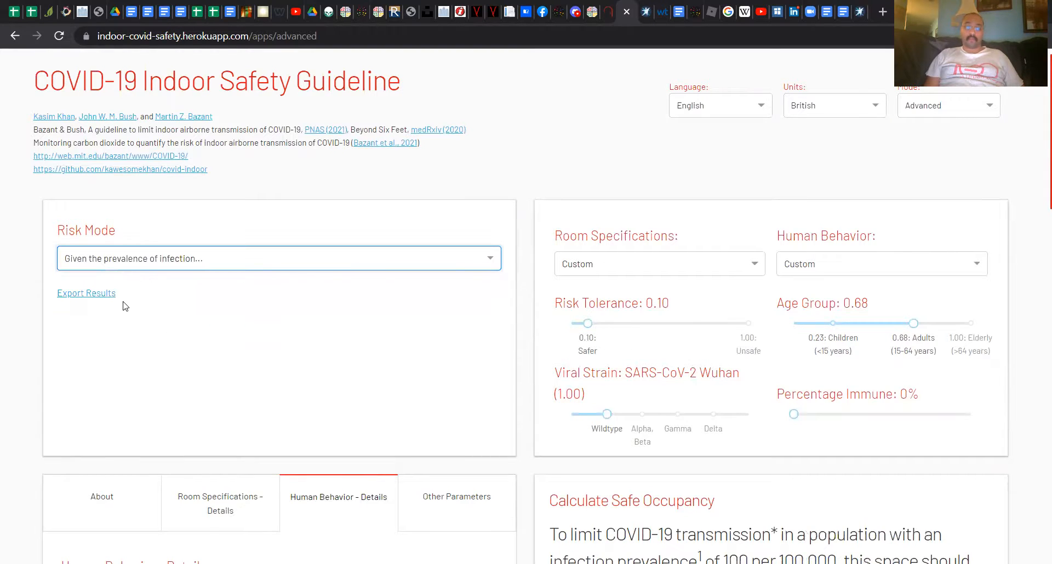
{"action": "double_click", "coordinate": [138, 333]}
{"action": "type", "text": "347"}
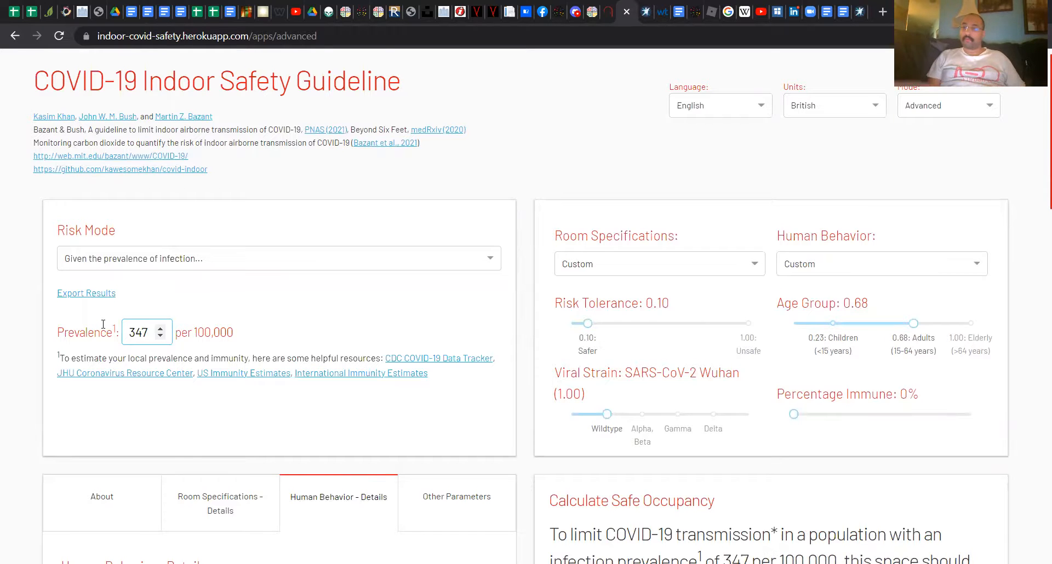
{"action": "left_click", "coordinate": [153, 265]}
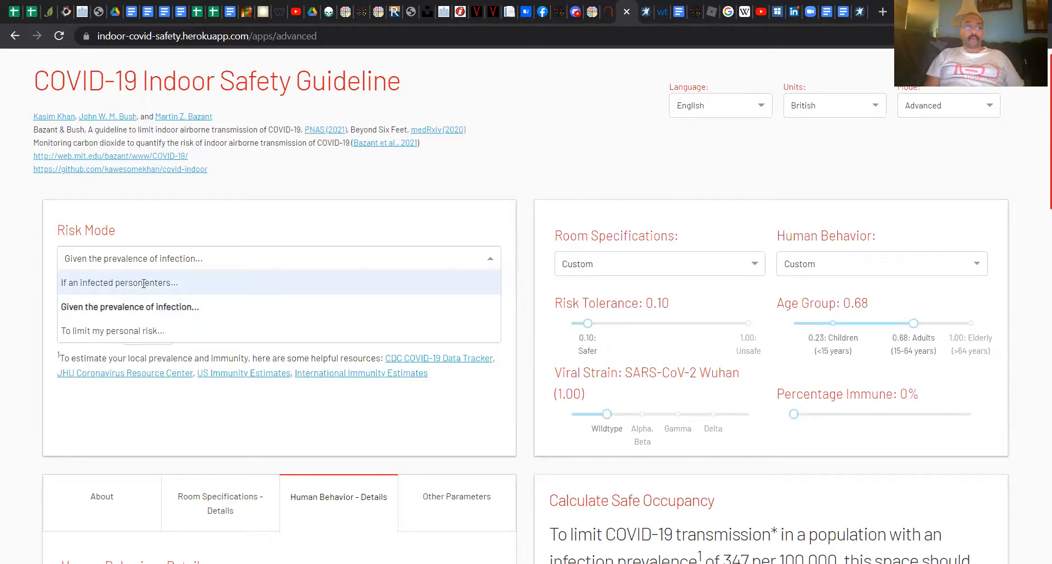
{"action": "left_click", "coordinate": [145, 287]}
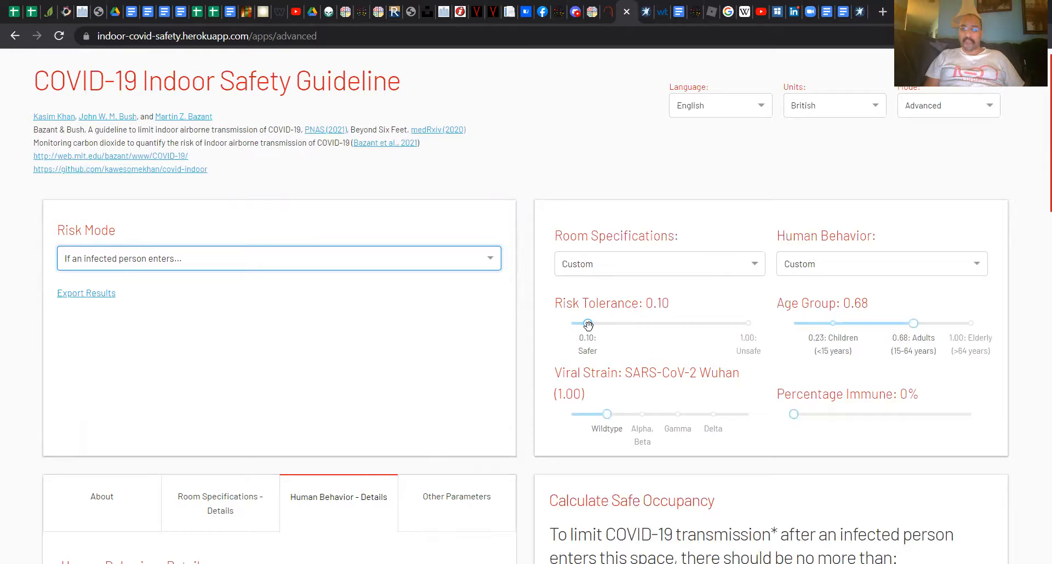
Step: Try a risk tolerance of 1.00, restore it to 0.10, and set the age group to 0.99 for elderly people
{"action": "left_click_drag", "start_coordinate": [588, 324], "coordinate": [822, 322]}
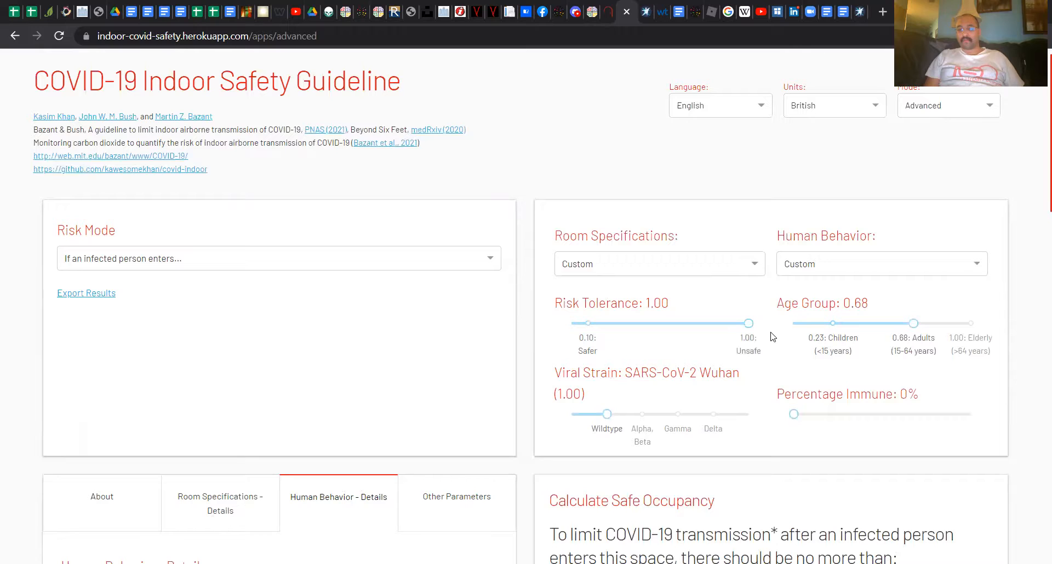
{"action": "left_click_drag", "start_coordinate": [747, 324], "coordinate": [587, 325]}
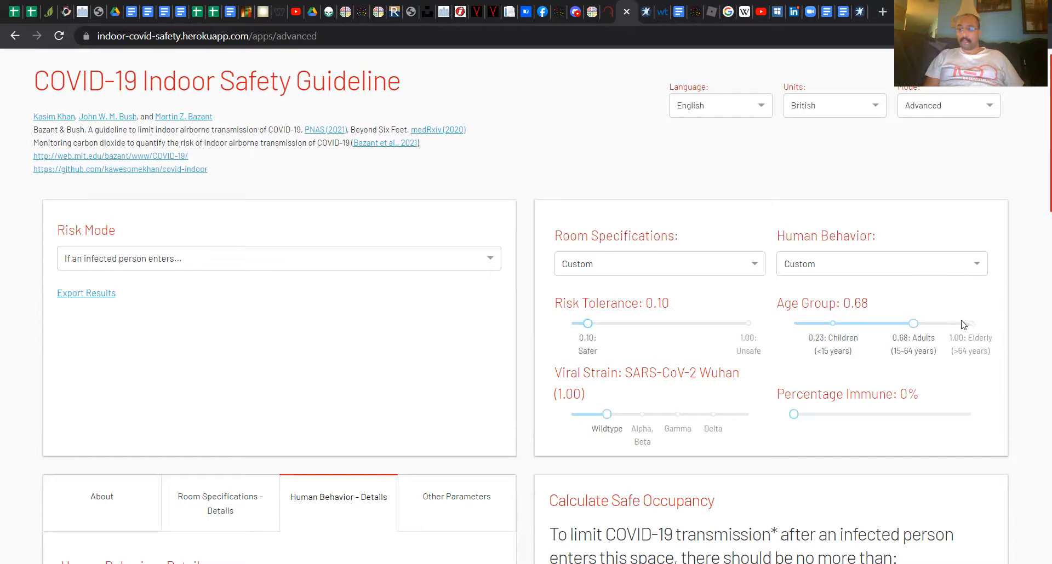
{"action": "left_click_drag", "start_coordinate": [970, 324], "coordinate": [969, 323]}
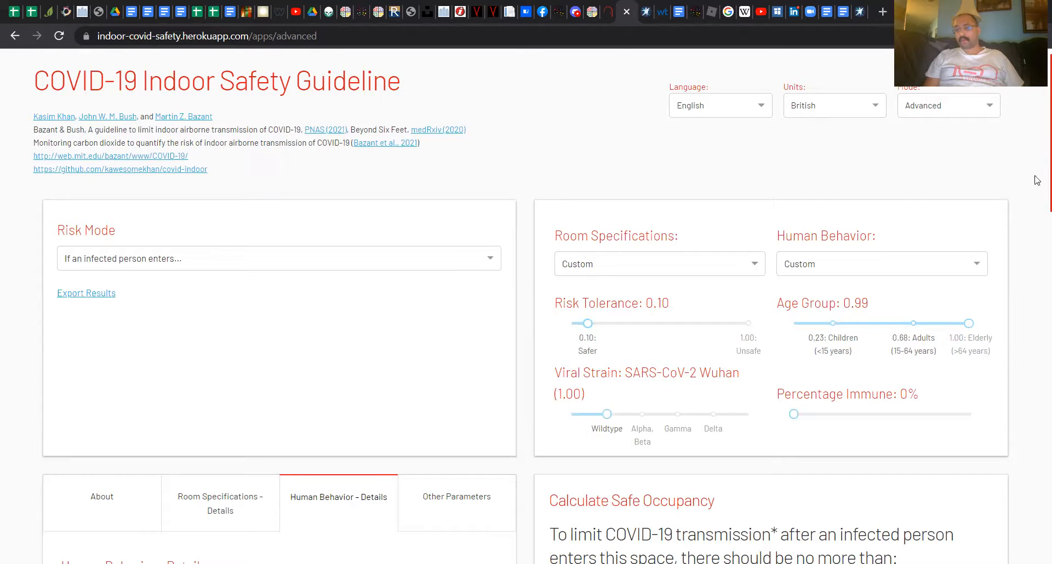
Step: Set the viral strain to Delta at 2.52 and the percentage immune to 67%
{"action": "scroll", "coordinate": [1036, 121], "scroll_direction": "down", "scroll_amount": 2}
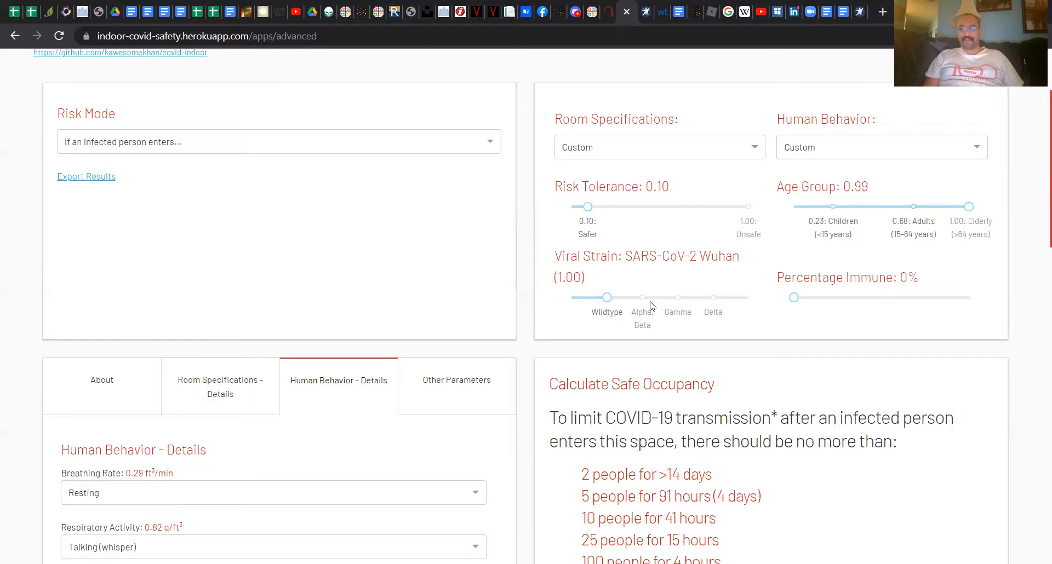
{"action": "left_click", "coordinate": [715, 303]}
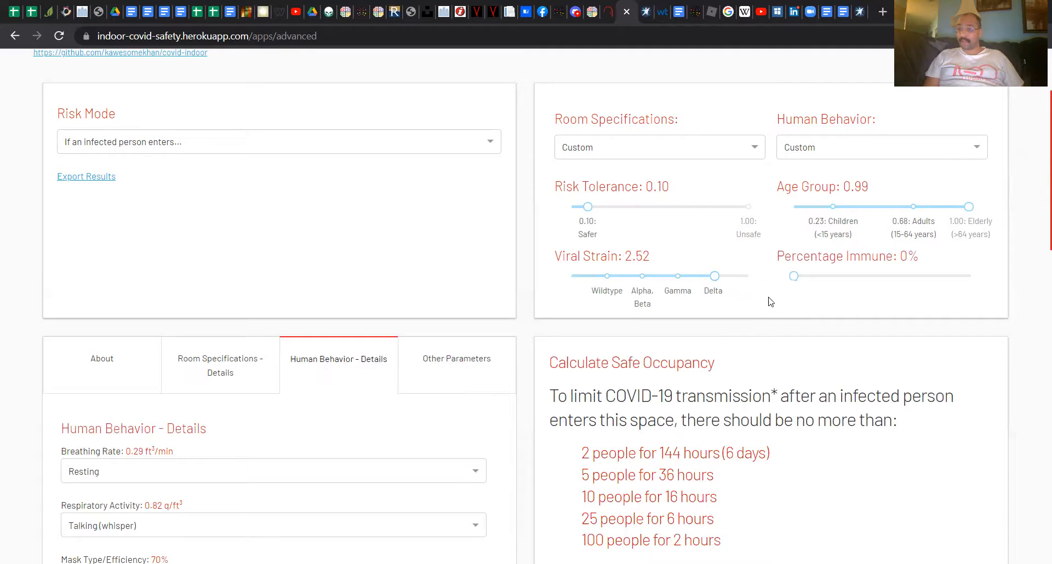
{"action": "left_click_drag", "start_coordinate": [794, 276], "coordinate": [912, 277]}
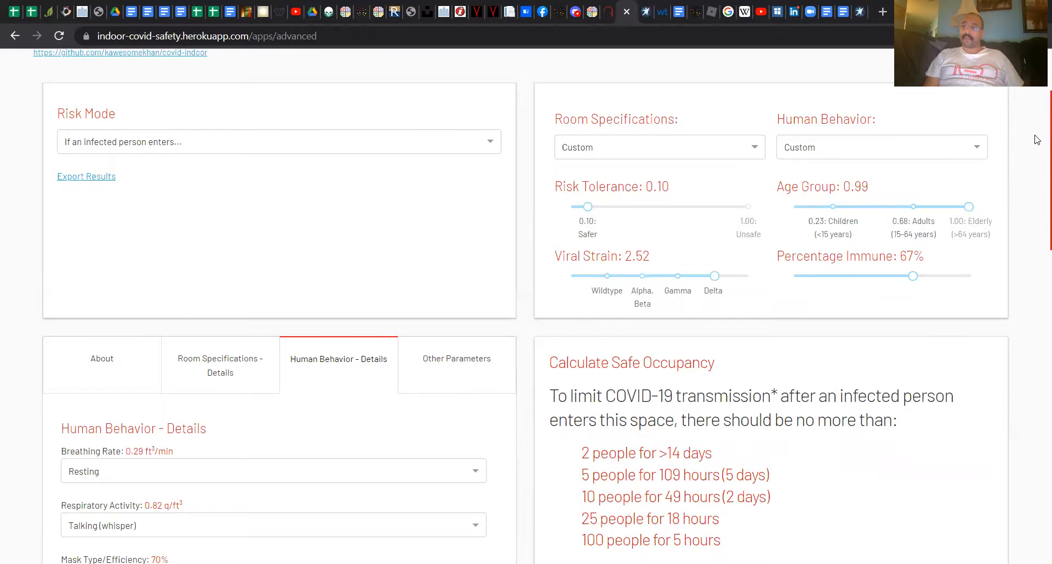
Step: Set the exposure time in the safe occupancy calculation to 2 hours
{"action": "scroll", "coordinate": [1038, 145], "scroll_direction": "down", "scroll_amount": 1}
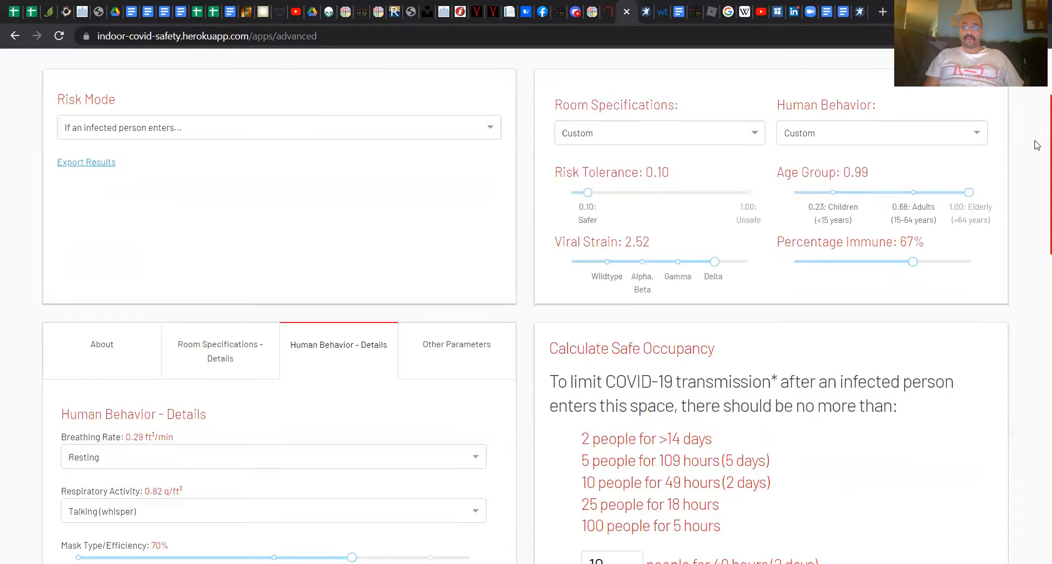
{"action": "scroll", "coordinate": [1037, 145], "scroll_direction": "down", "scroll_amount": 2}
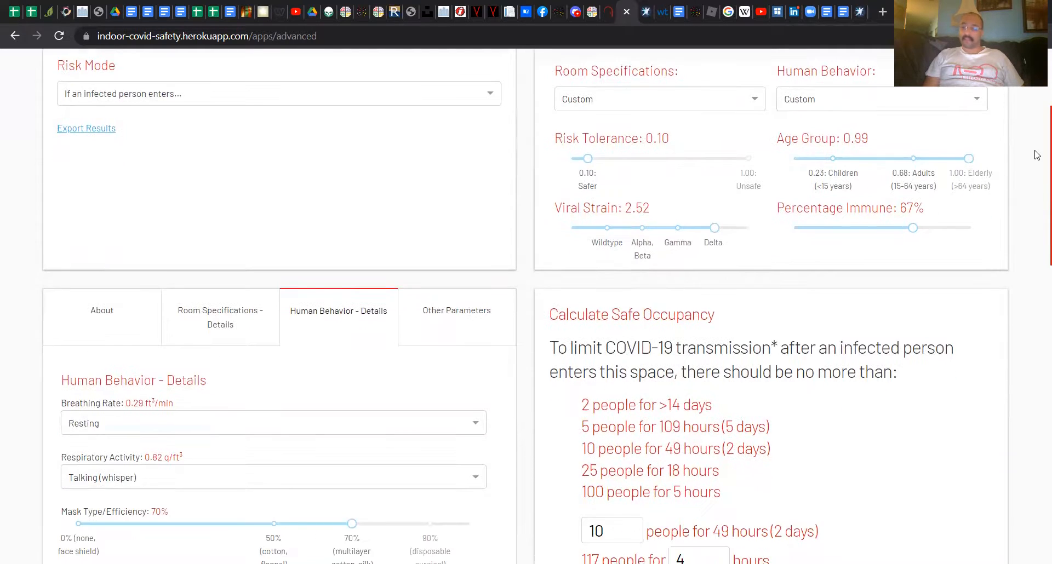
{"action": "scroll", "coordinate": [1037, 165], "scroll_direction": "down", "scroll_amount": 4}
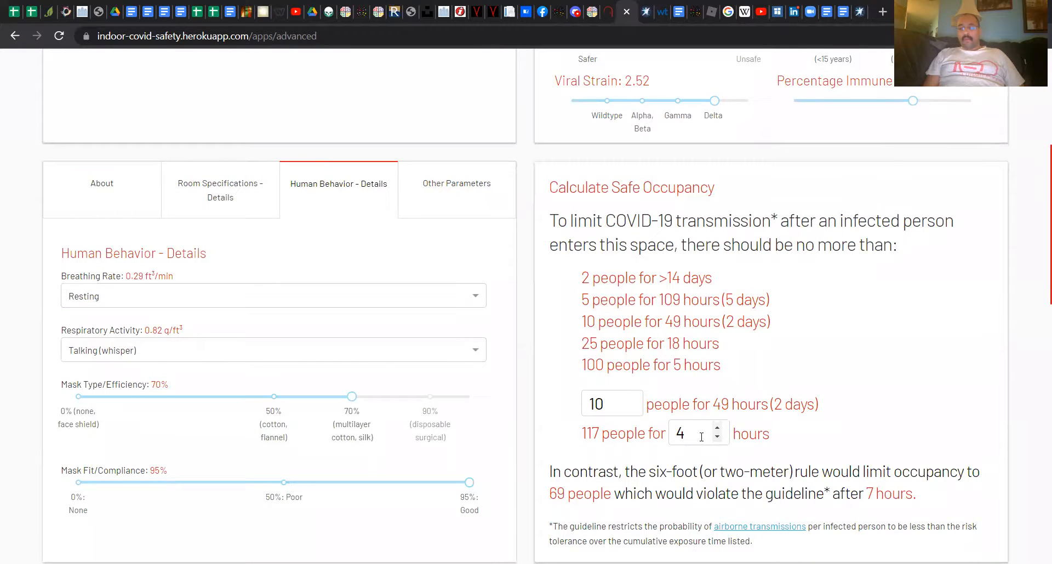
{"action": "left_click_drag", "start_coordinate": [694, 436], "coordinate": [653, 437]}
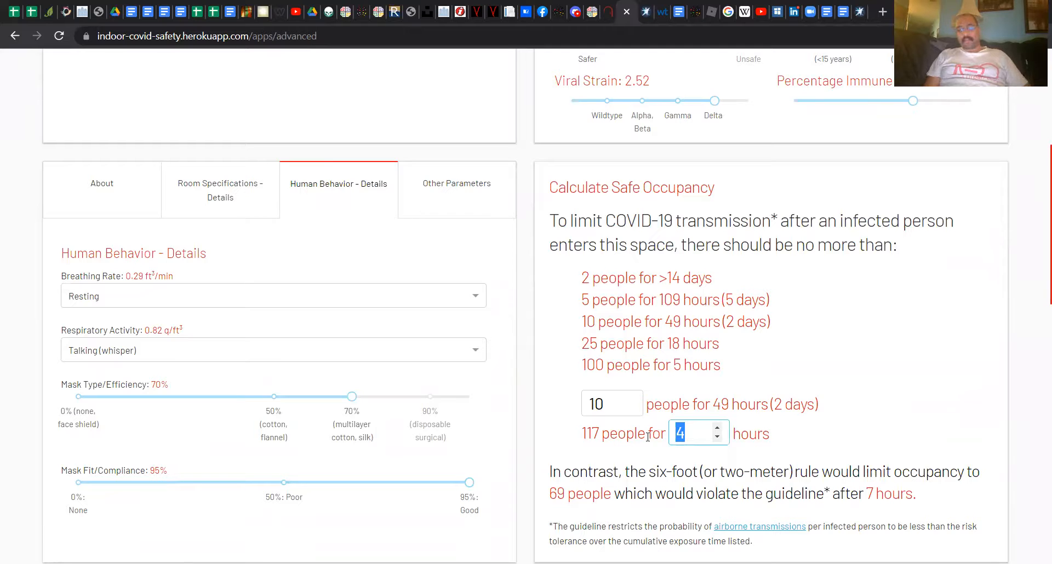
{"action": "type", "text": "2"}
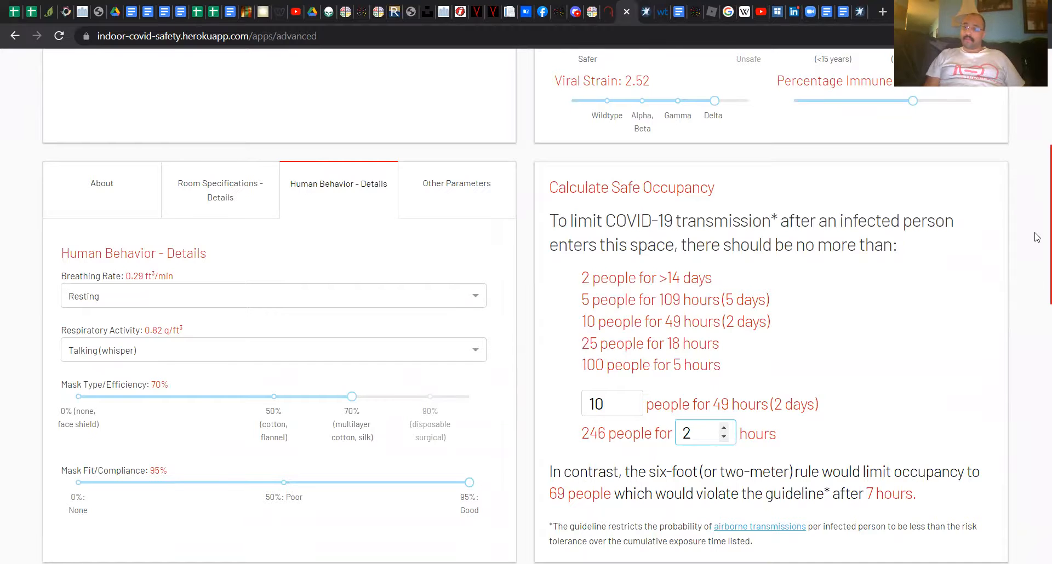
Step: Change the respiratory activity to Talking (normal)
{"action": "scroll", "coordinate": [1037, 237], "scroll_direction": "down", "scroll_amount": 1}
{"action": "scroll", "coordinate": [1036, 219], "scroll_direction": "up", "scroll_amount": 3}
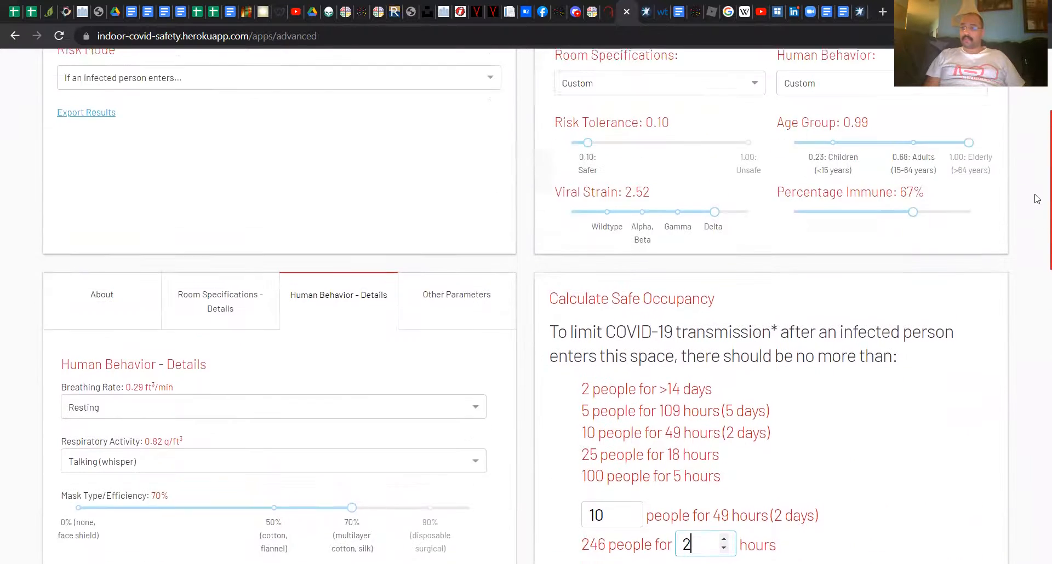
{"action": "scroll", "coordinate": [1037, 199], "scroll_direction": "up", "scroll_amount": 2}
{"action": "scroll", "coordinate": [1037, 187], "scroll_direction": "down", "scroll_amount": 3}
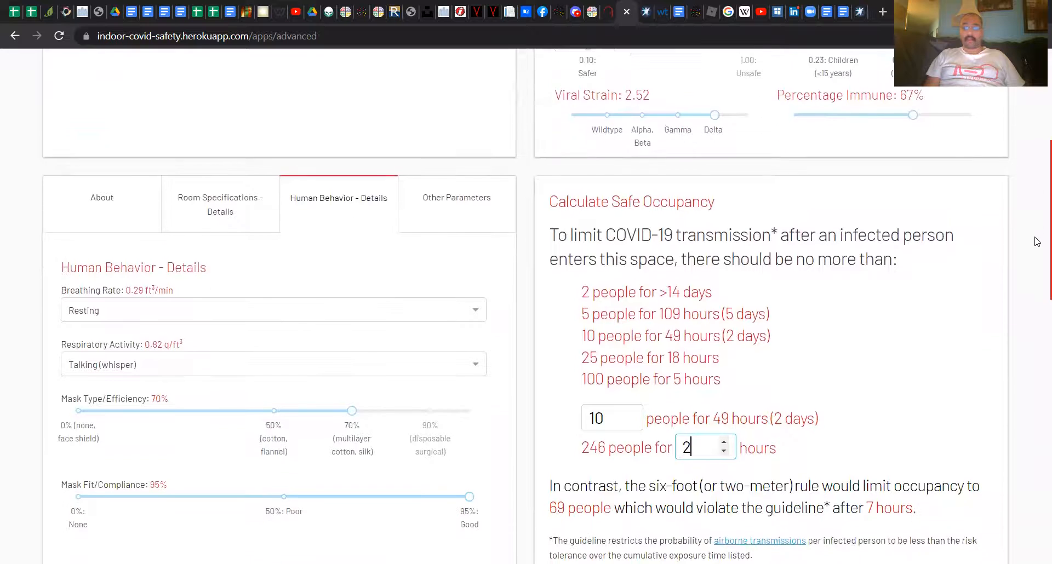
{"action": "scroll", "coordinate": [1037, 242], "scroll_direction": "down", "scroll_amount": 1}
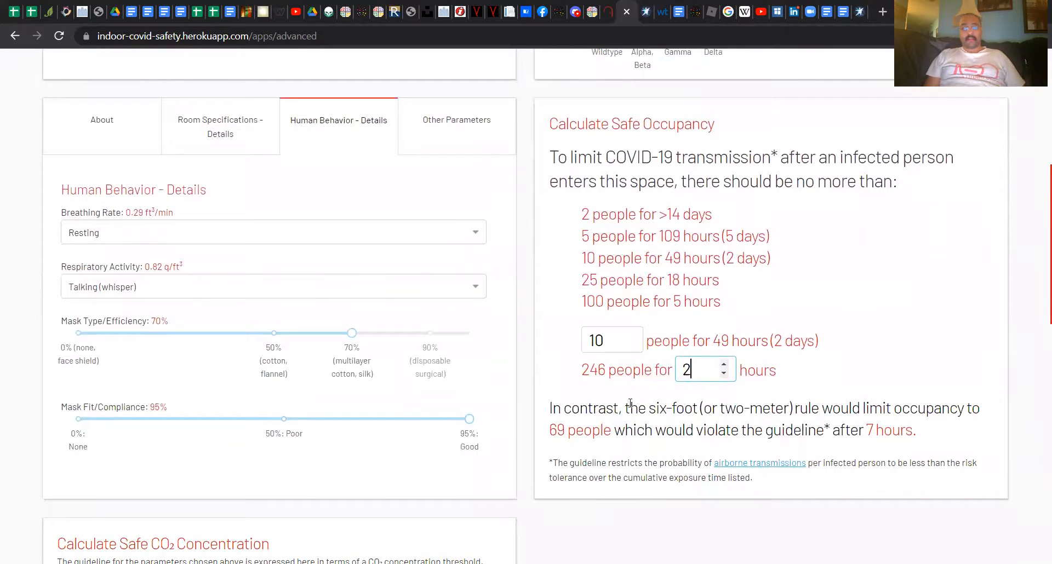
{"action": "left_click", "coordinate": [455, 294]}
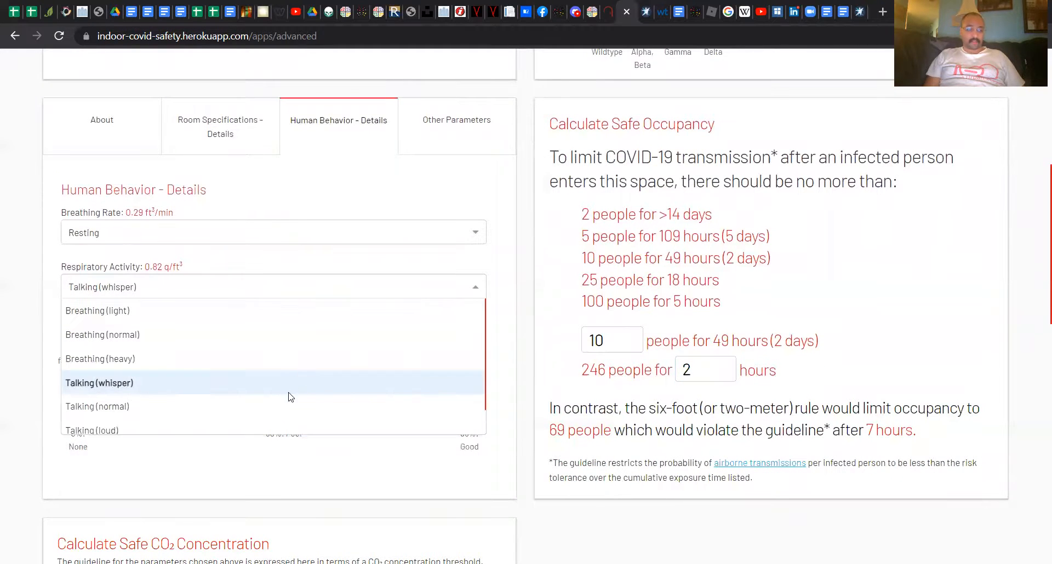
{"action": "left_click", "coordinate": [285, 407]}
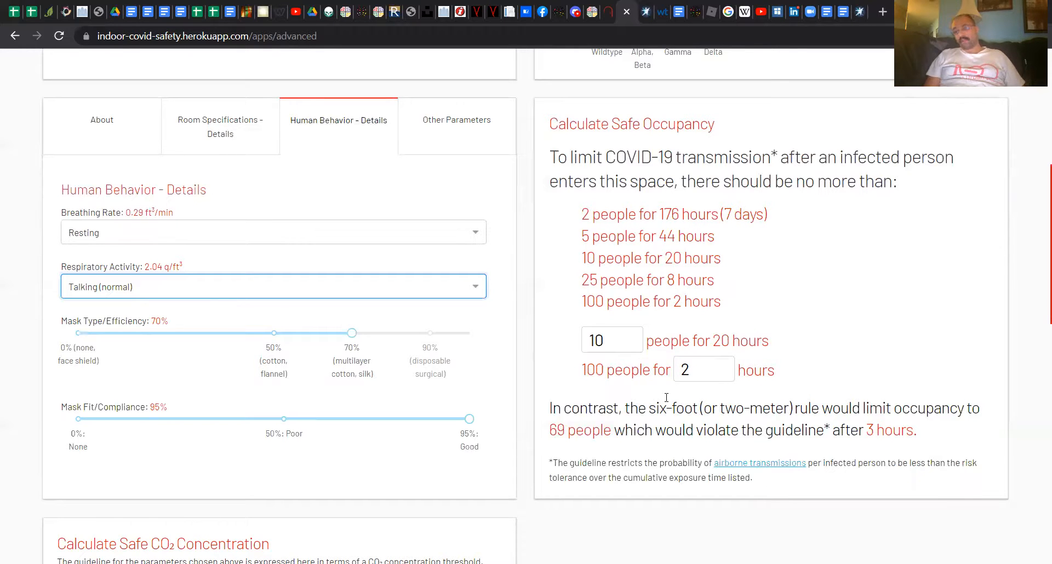
Step: Examine the safe occupancy results together with the current human behavior settings
{"action": "scroll", "coordinate": [1037, 277], "scroll_direction": "down", "scroll_amount": 2}
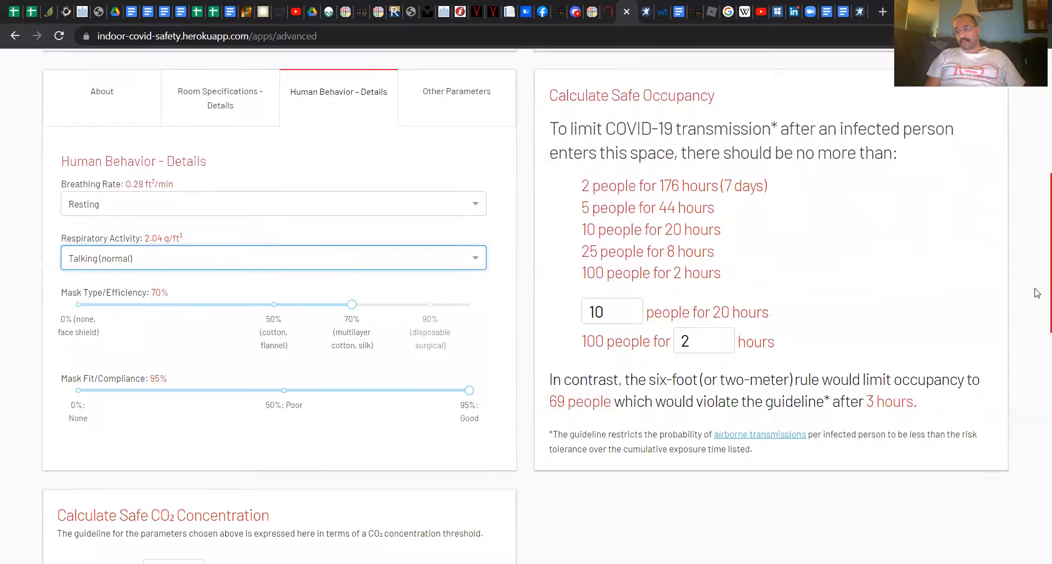
{"action": "scroll", "coordinate": [1037, 276], "scroll_direction": "up", "scroll_amount": 2}
{"action": "scroll", "coordinate": [1037, 277], "scroll_direction": "up", "scroll_amount": 1}
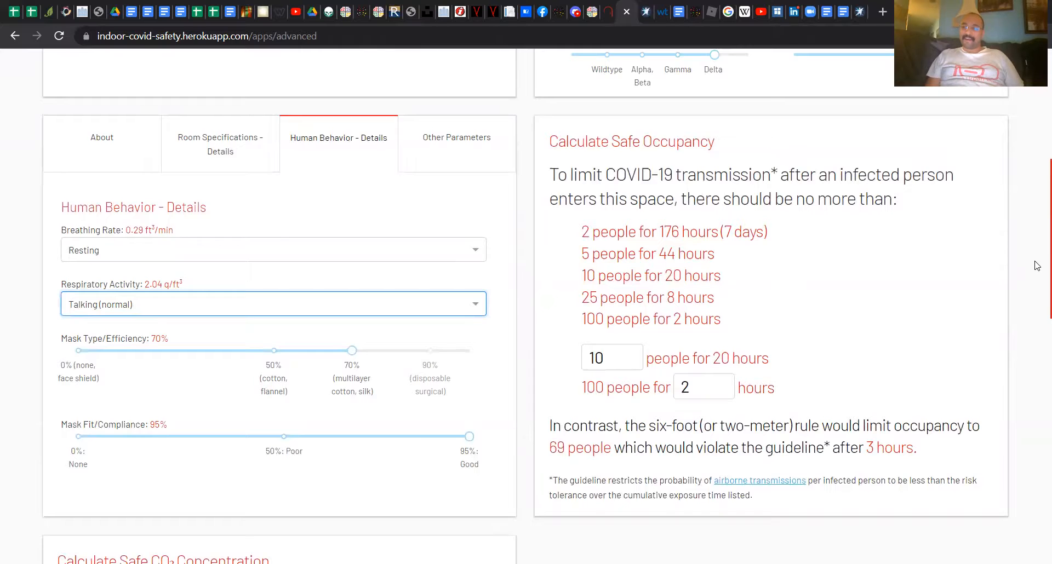
{"action": "scroll", "coordinate": [1037, 265], "scroll_direction": "down", "scroll_amount": 3}
{"action": "scroll", "coordinate": [1036, 301], "scroll_direction": "up", "scroll_amount": 4}
{"action": "scroll", "coordinate": [1036, 244], "scroll_direction": "up", "scroll_amount": 1}
{"action": "scroll", "coordinate": [1035, 244], "scroll_direction": "down", "scroll_amount": 2}
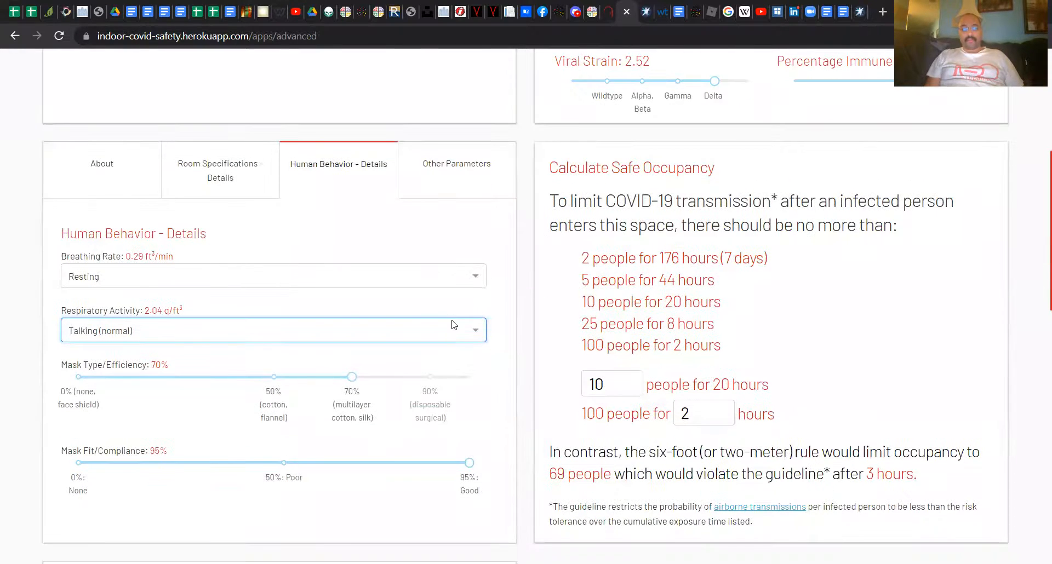
Step: Set both the breathing rate and the respiratory activity to Singing in the human behavior details
{"action": "left_click", "coordinate": [476, 281]}
{"action": "left_click", "coordinate": [485, 336]}
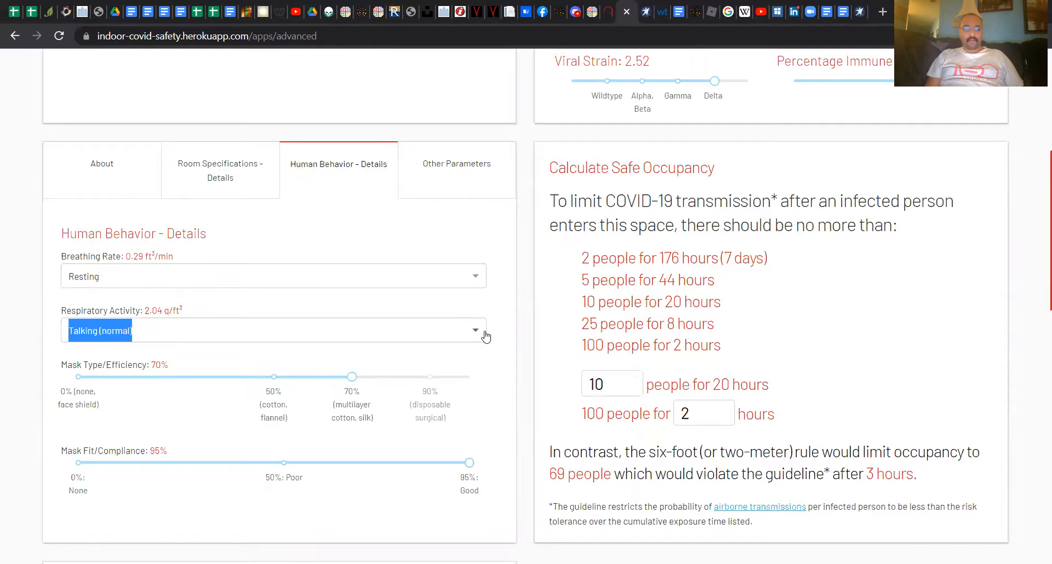
{"action": "left_click", "coordinate": [389, 276]}
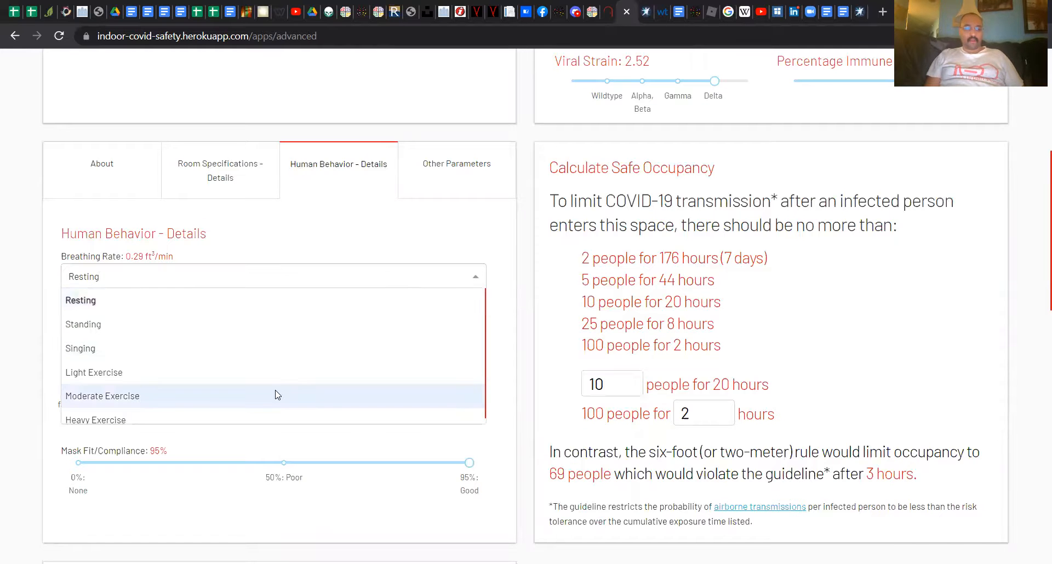
{"action": "left_click", "coordinate": [241, 358]}
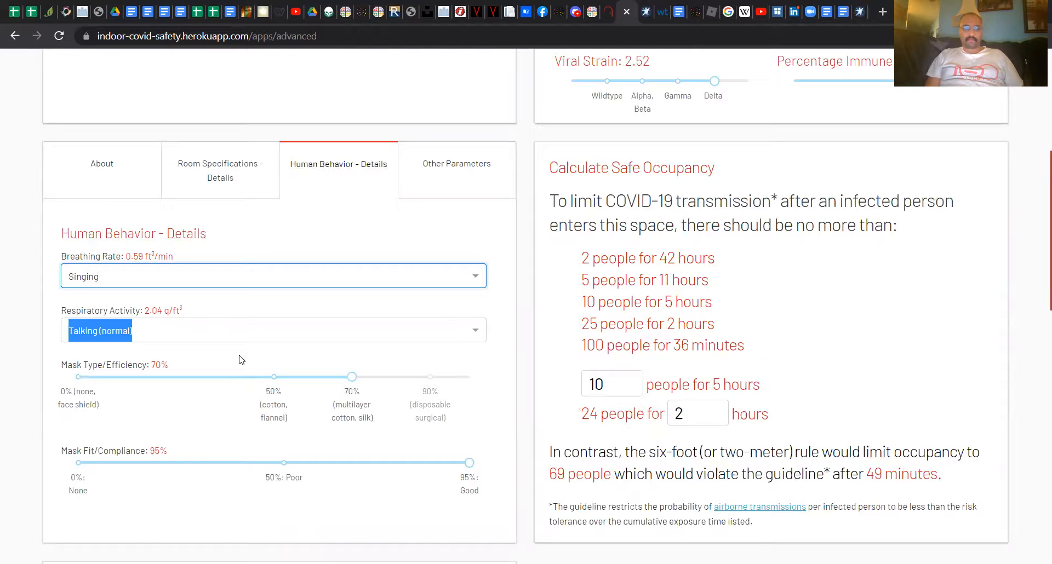
{"action": "left_click", "coordinate": [223, 330]}
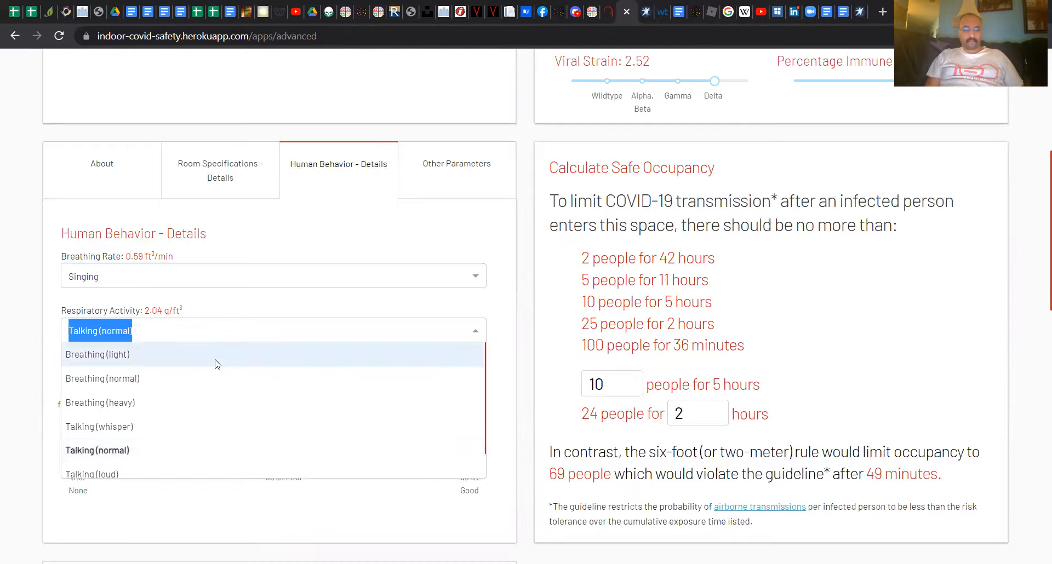
{"action": "left_click_drag", "start_coordinate": [486, 414], "coordinate": [486, 435]}
{"action": "left_click", "coordinate": [217, 464]}
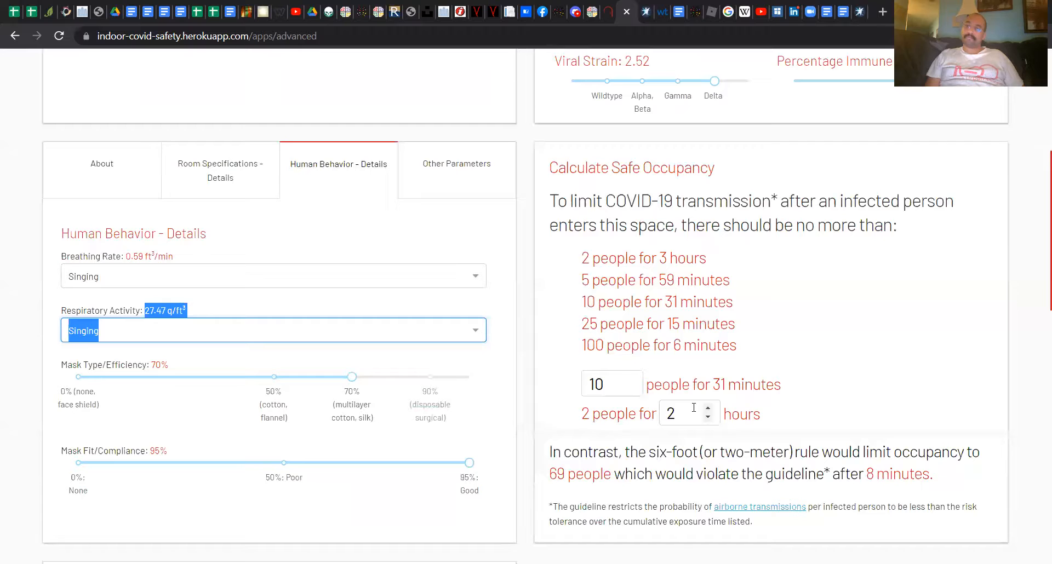
Step: Set the exposure time in the safe occupancy calculation to 1 hour
{"action": "double_click", "coordinate": [664, 412]}
{"action": "key", "text": "BackSpace"}
{"action": "type", "text": "1"}
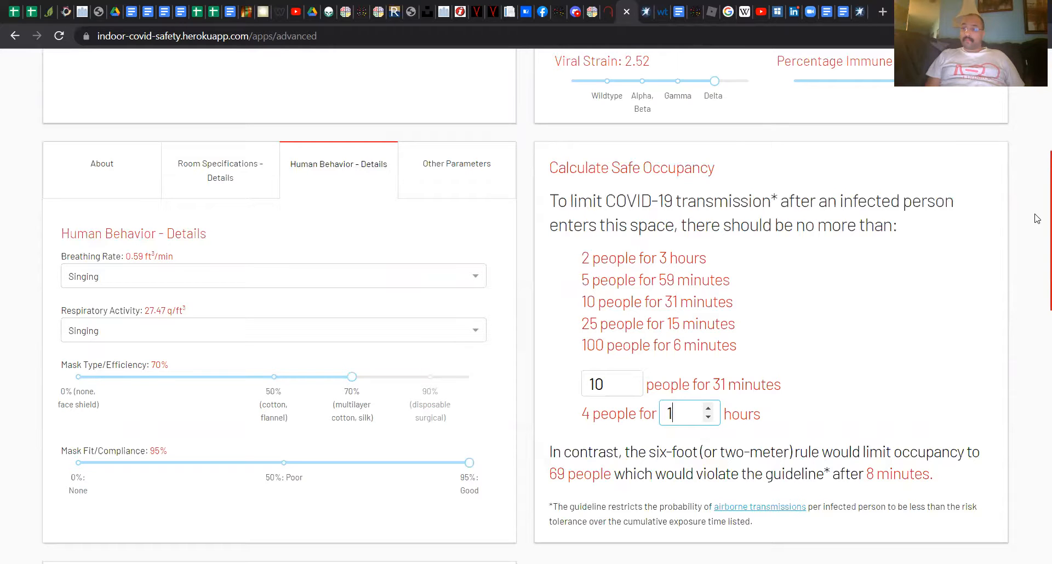
{"action": "scroll", "coordinate": [1037, 250], "scroll_direction": "up", "scroll_amount": 4}
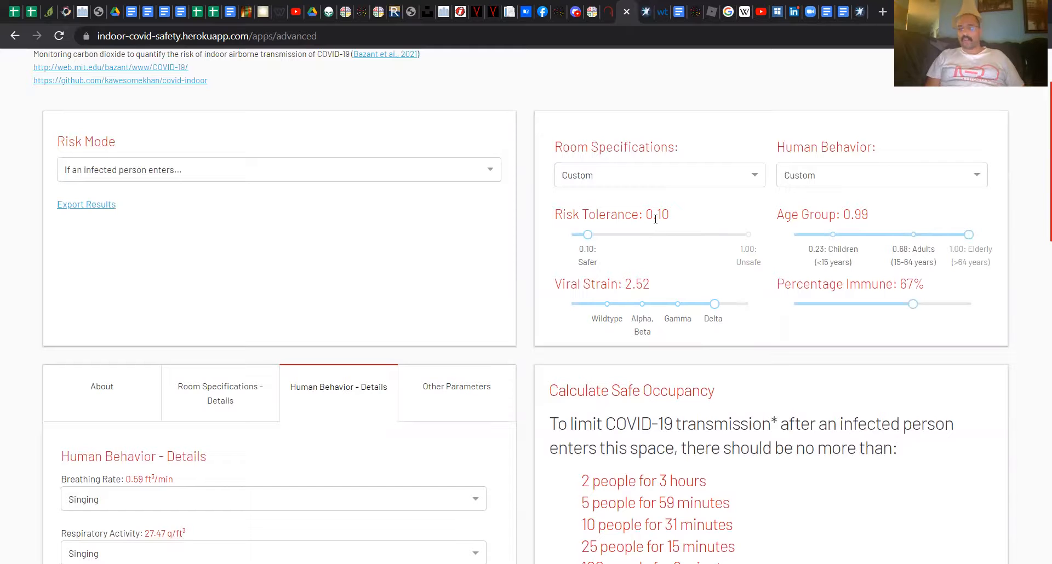
{"action": "scroll", "coordinate": [1037, 192], "scroll_direction": "down", "scroll_amount": 5}
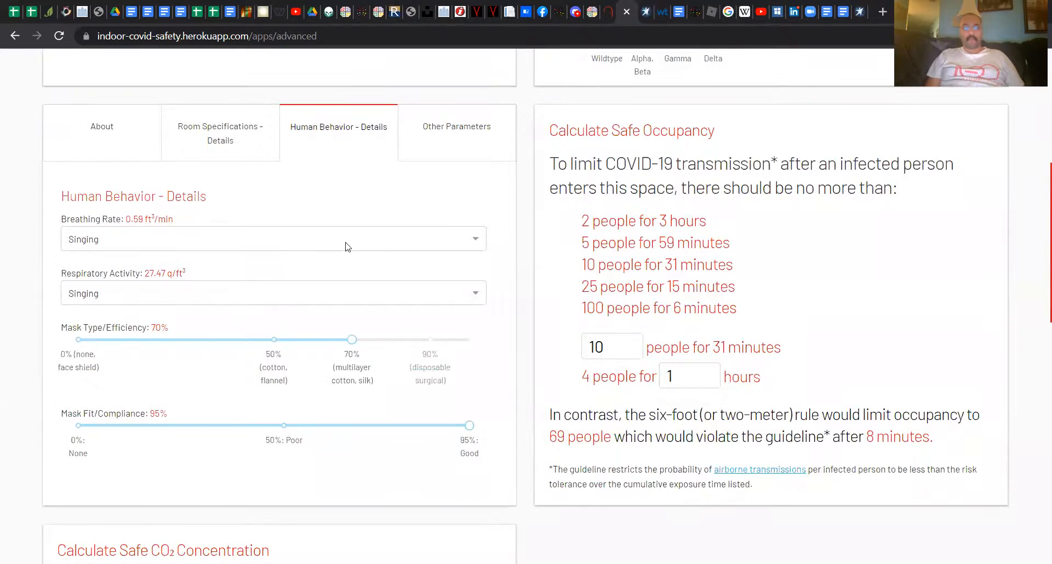
{"action": "left_click", "coordinate": [309, 236]}
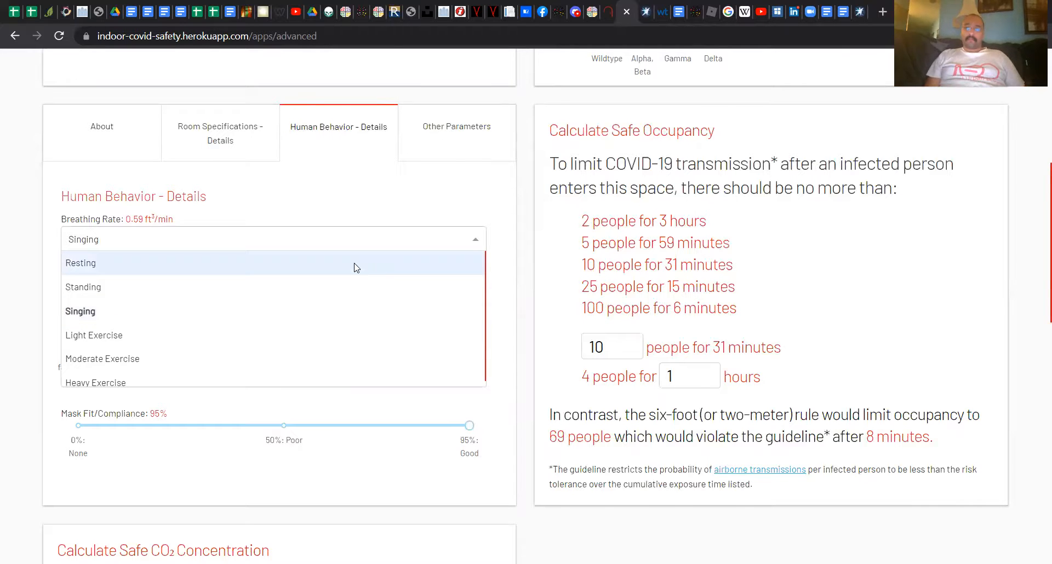
{"action": "left_click", "coordinate": [540, 36]}
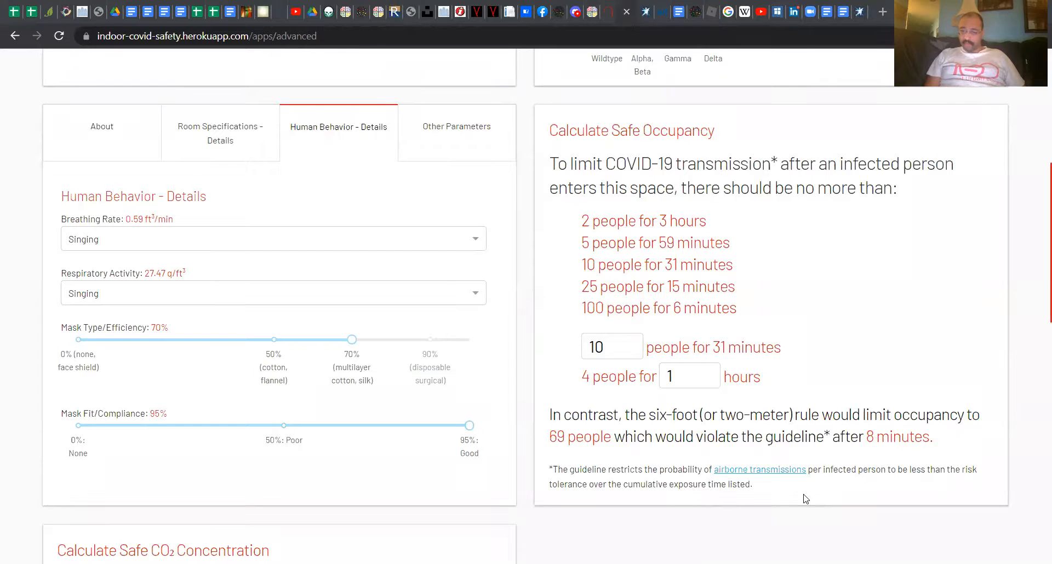
Step: Switch to the Word document and examine the Fellowship Hall room specifications, human behavior values and infection prevalence
{"action": "key", "text": "alt+Tab"}
{"action": "scroll", "coordinate": [1038, 406], "scroll_direction": "down", "scroll_amount": 6}
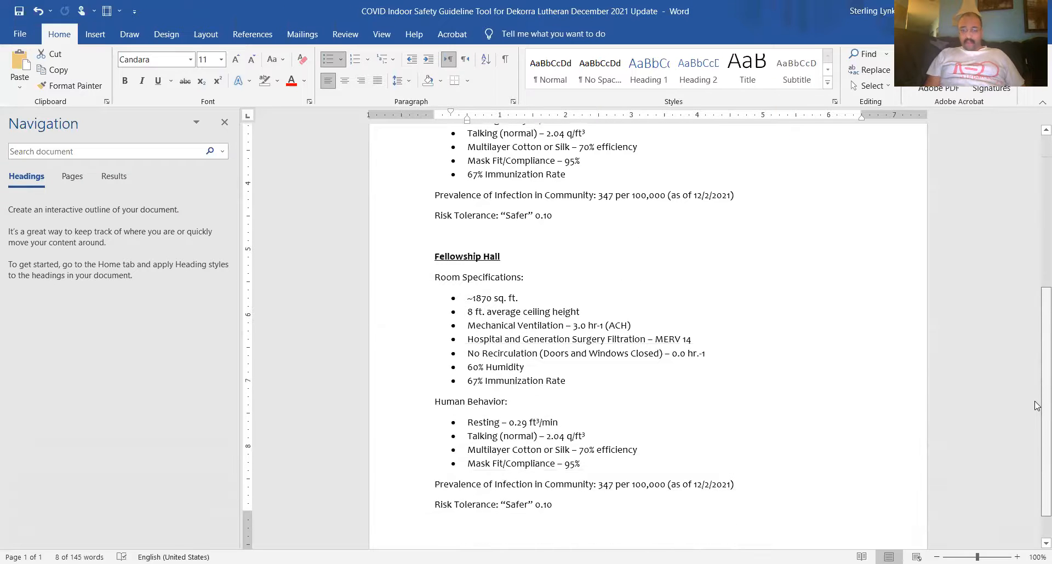
{"action": "scroll", "coordinate": [1037, 406], "scroll_direction": "down", "scroll_amount": 1}
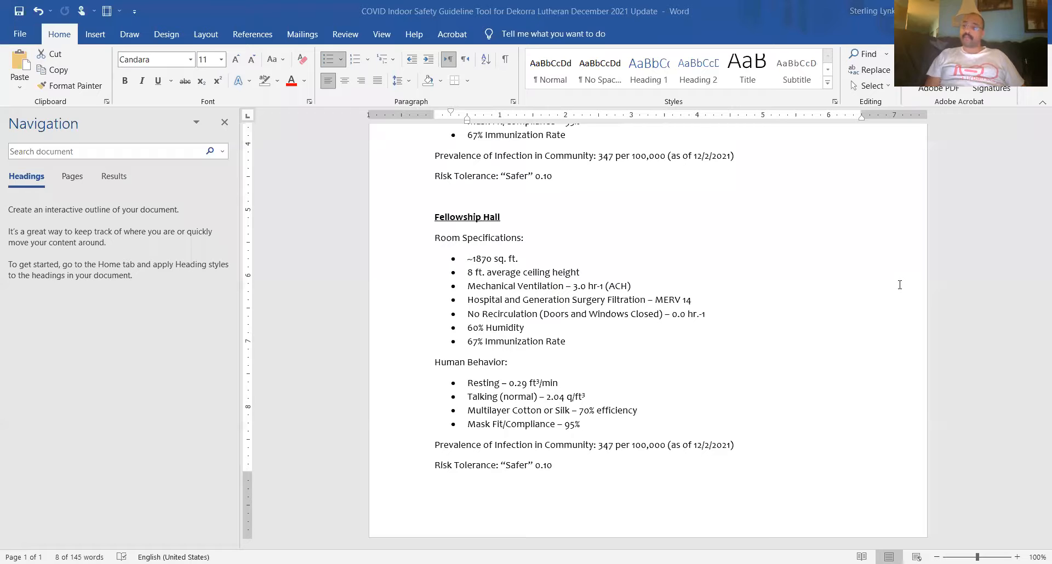
Step: Switch back to the indoor safety guideline in the browser and set the risk mode to "Given the prevalence of infection..."
{"action": "key", "text": "alt+Tab"}
{"action": "scroll", "coordinate": [1036, 181], "scroll_direction": "up", "scroll_amount": 5}
{"action": "scroll", "coordinate": [1038, 190], "scroll_direction": "down", "scroll_amount": 1}
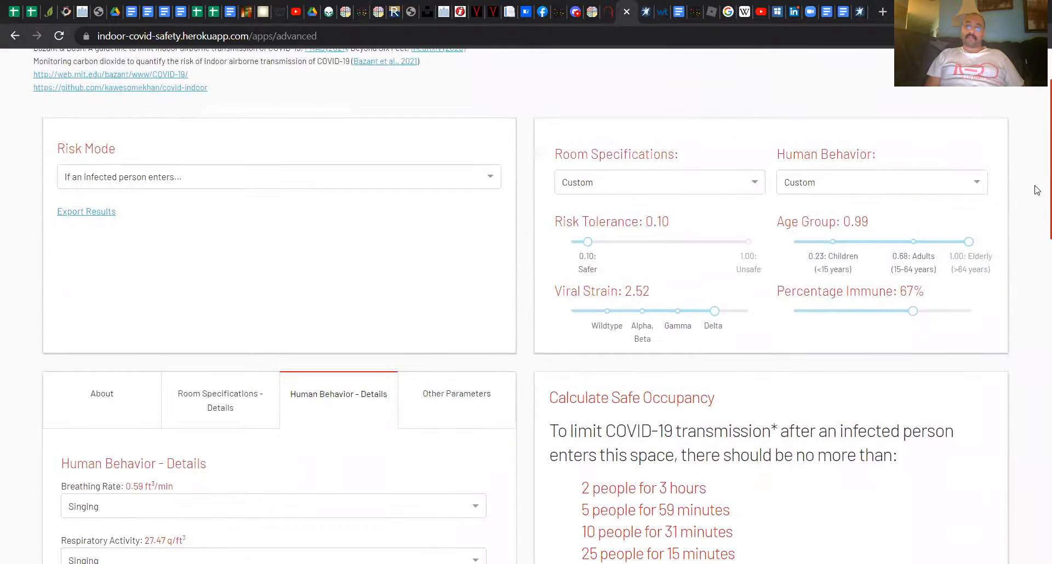
{"action": "left_click", "coordinate": [440, 184]}
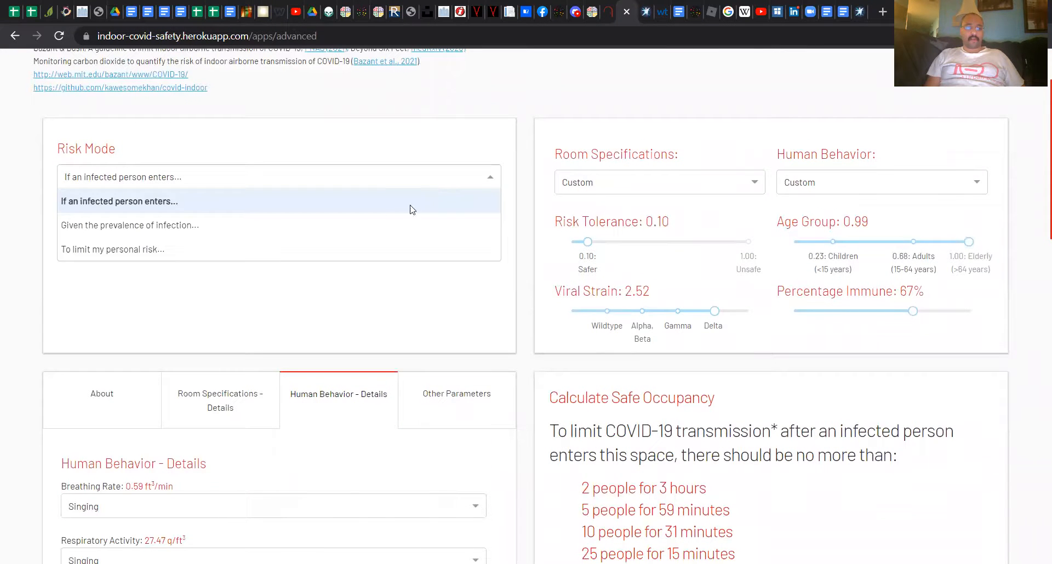
{"action": "left_click", "coordinate": [377, 233]}
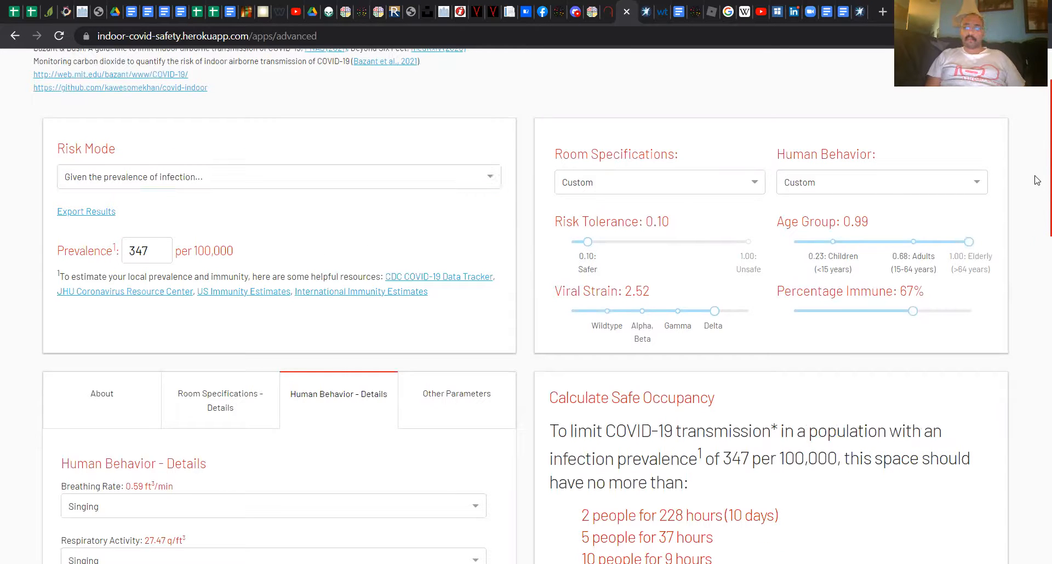
Step: Set the exposure time in the safe occupancy calculation to 2 hours for the singing scenario
{"action": "scroll", "coordinate": [1037, 169], "scroll_direction": "down", "scroll_amount": 5}
{"action": "left_click", "coordinate": [196, 229]}
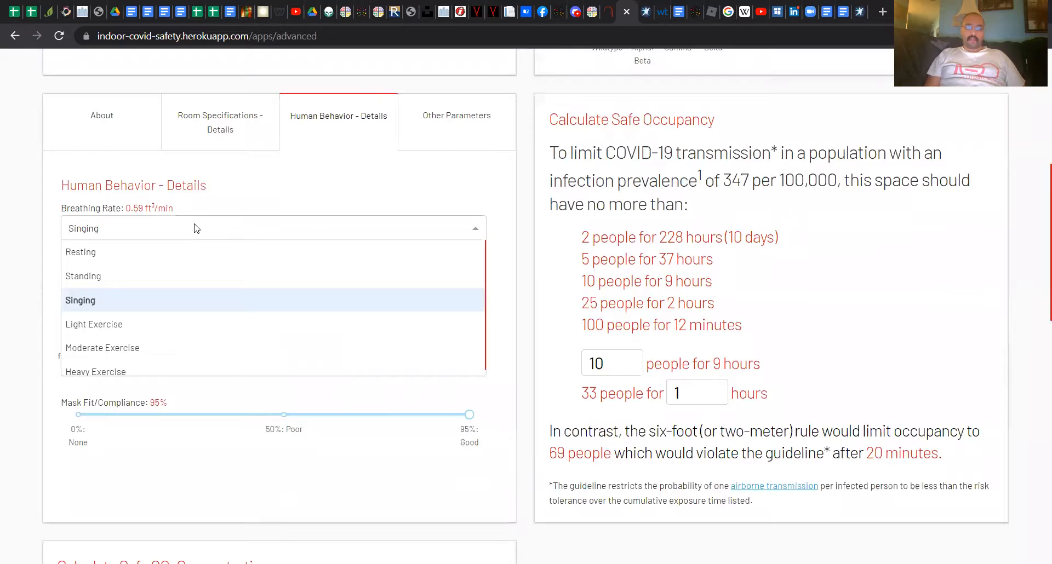
{"action": "left_click", "coordinate": [714, 387]}
{"action": "left_click", "coordinate": [713, 387]}
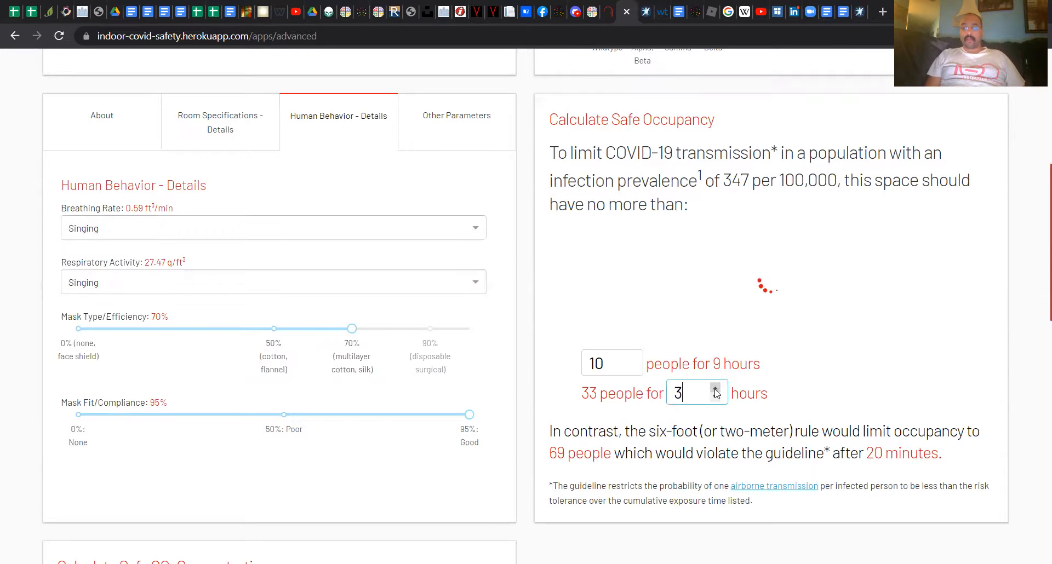
{"action": "left_click", "coordinate": [716, 396]}
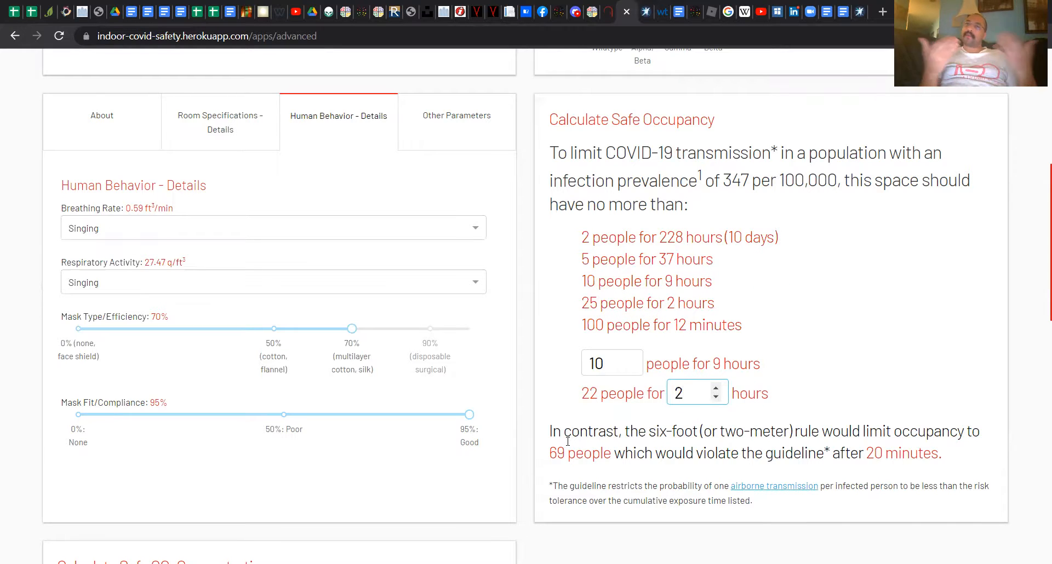
Step: Set the breathing rate to Resting and the respiratory activity to Talking (normal)
{"action": "left_click", "coordinate": [145, 229]}
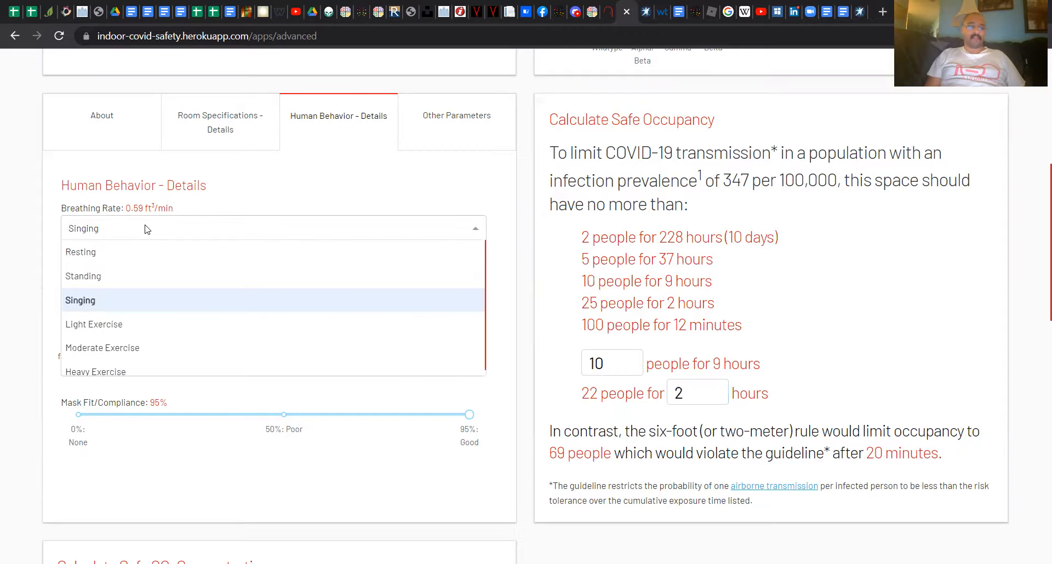
{"action": "left_click", "coordinate": [120, 254]}
{"action": "left_click", "coordinate": [119, 283]}
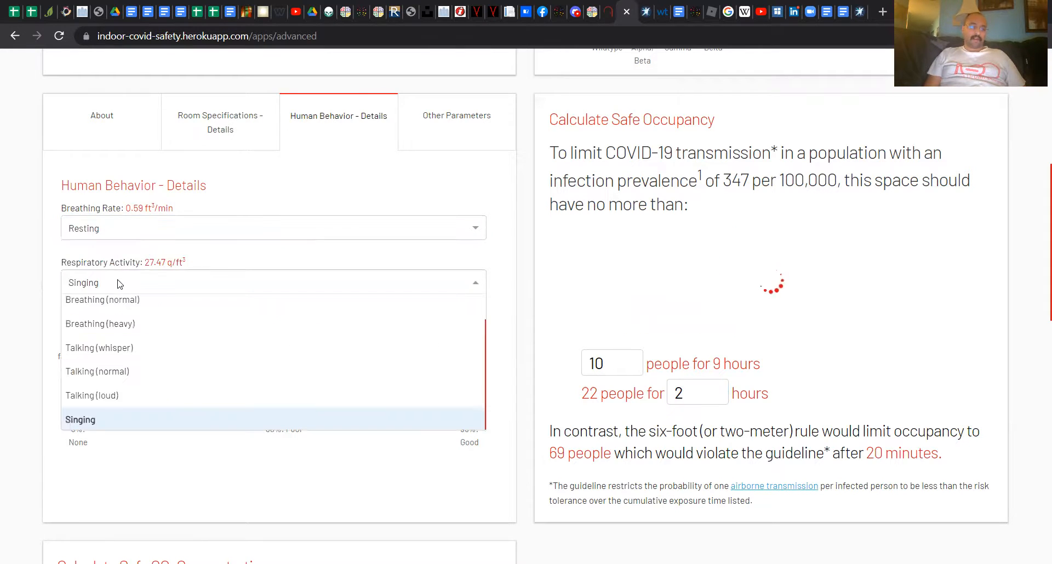
{"action": "left_click", "coordinate": [158, 372]}
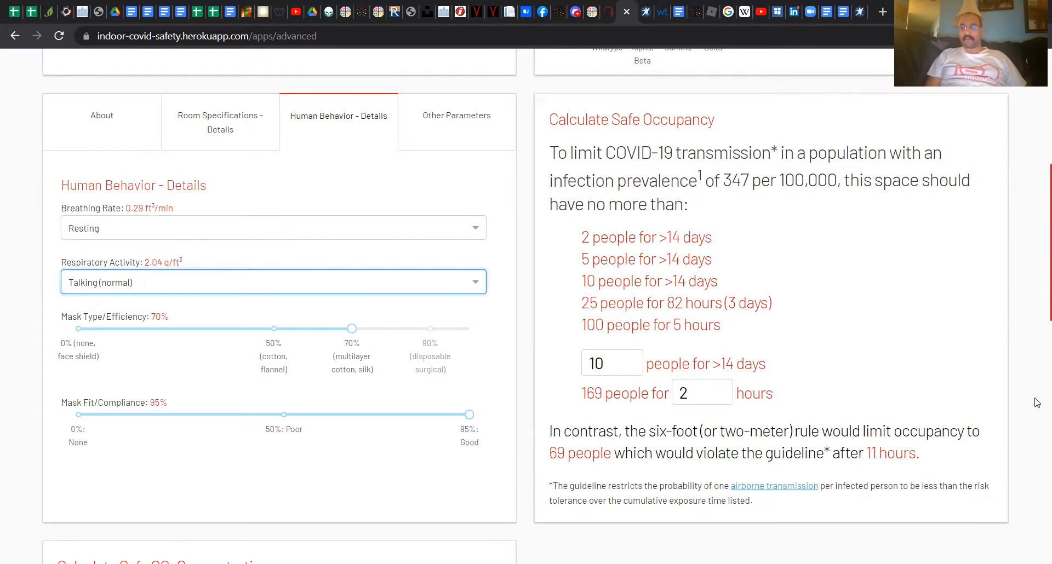
Step: Change the risk mode to "If an infected person enters..."
{"action": "scroll", "coordinate": [1038, 219], "scroll_direction": "up", "scroll_amount": 5}
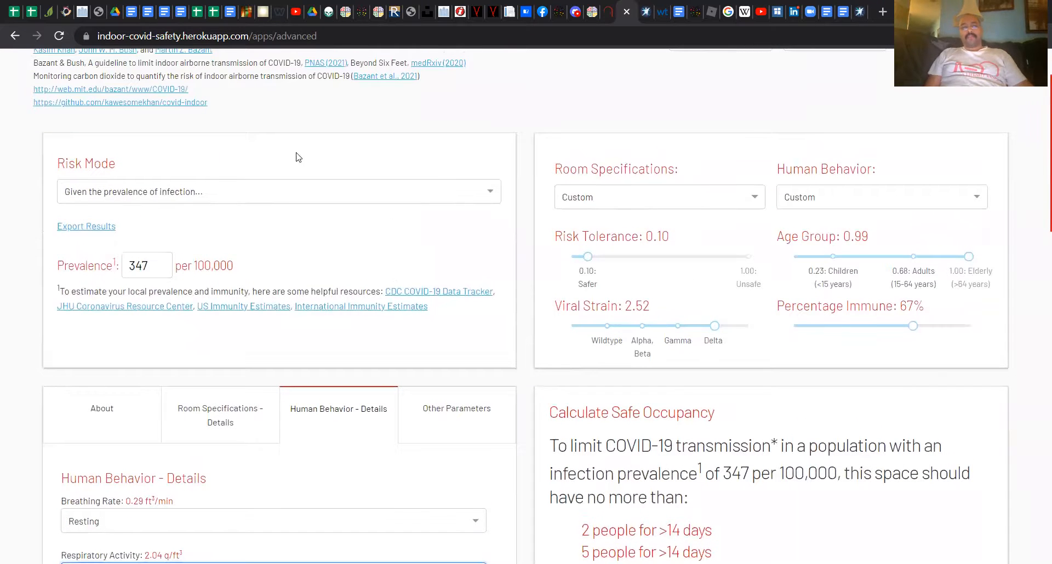
{"action": "left_click", "coordinate": [127, 203]}
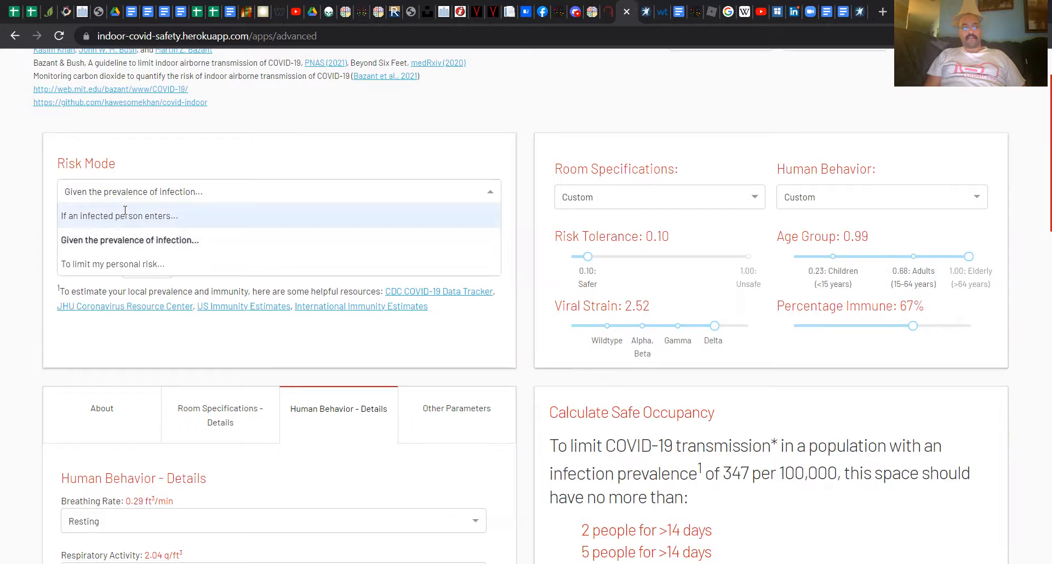
{"action": "left_click", "coordinate": [169, 163]}
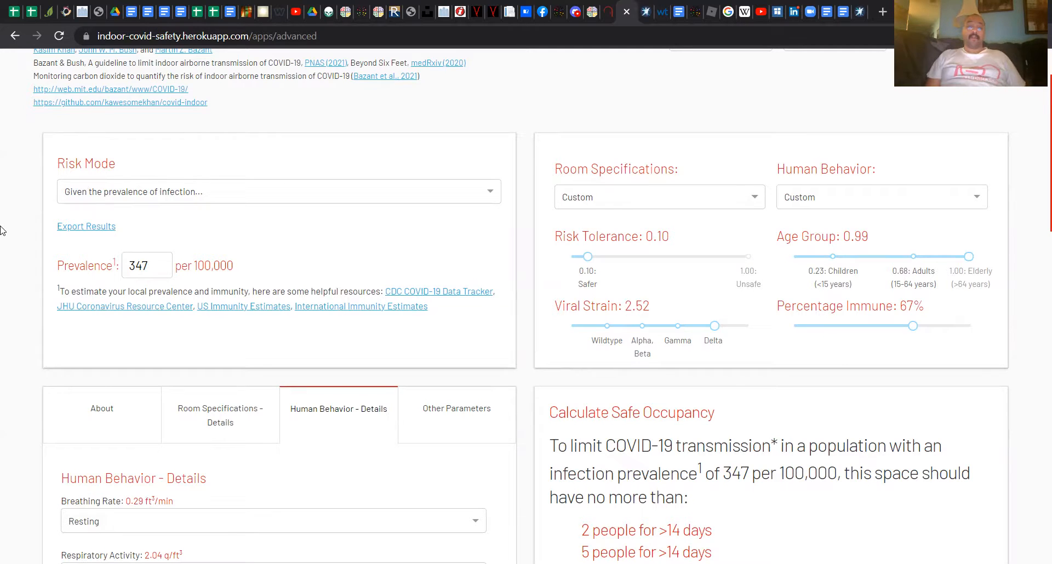
{"action": "left_click", "coordinate": [110, 190]}
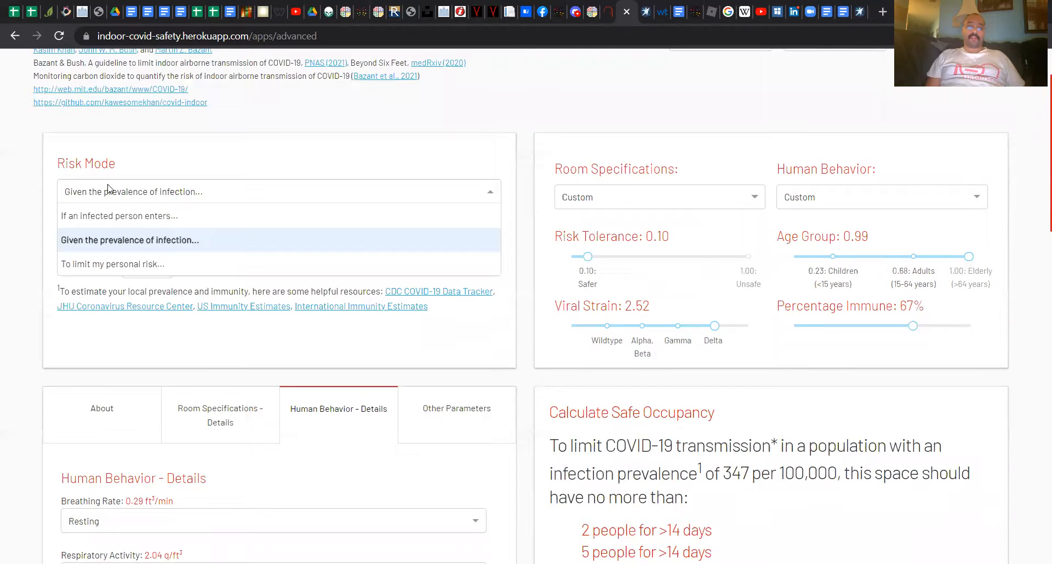
{"action": "left_click", "coordinate": [108, 214]}
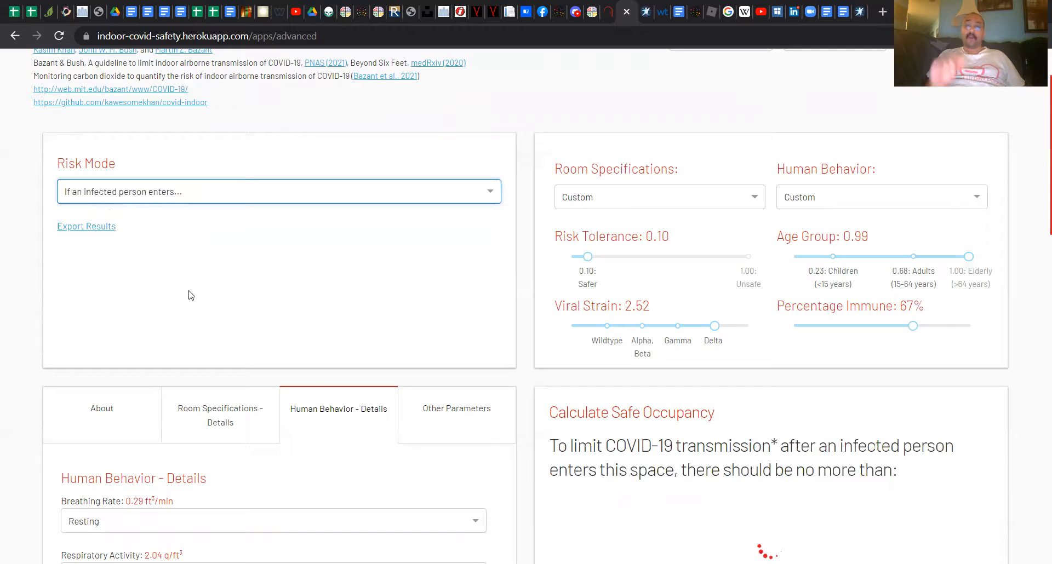